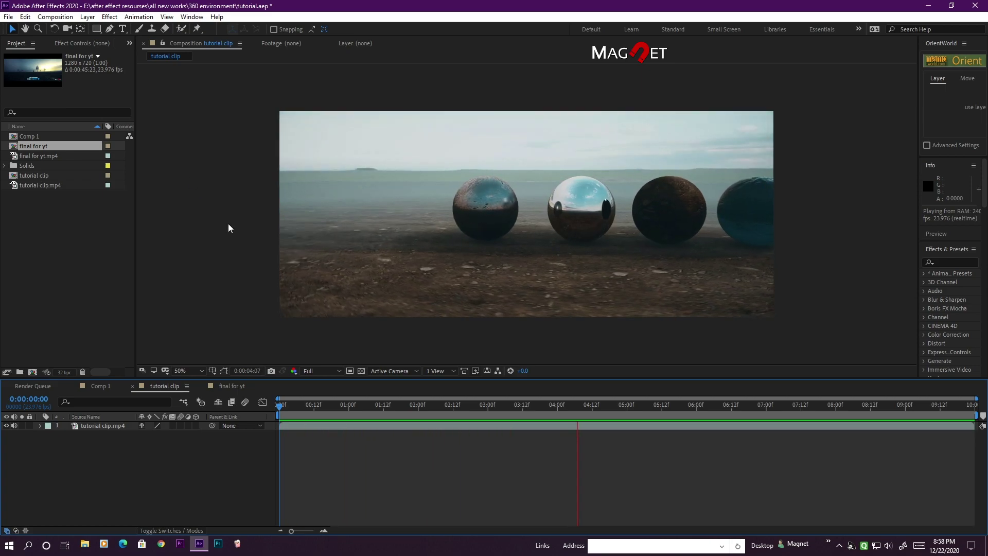
# Preview the finished "final for yt" composition from its start and again from about 30 seconds in
pyautogui.click(231, 385)
pyautogui.moveTo(346, 408); pyautogui.dragTo(278, 408)
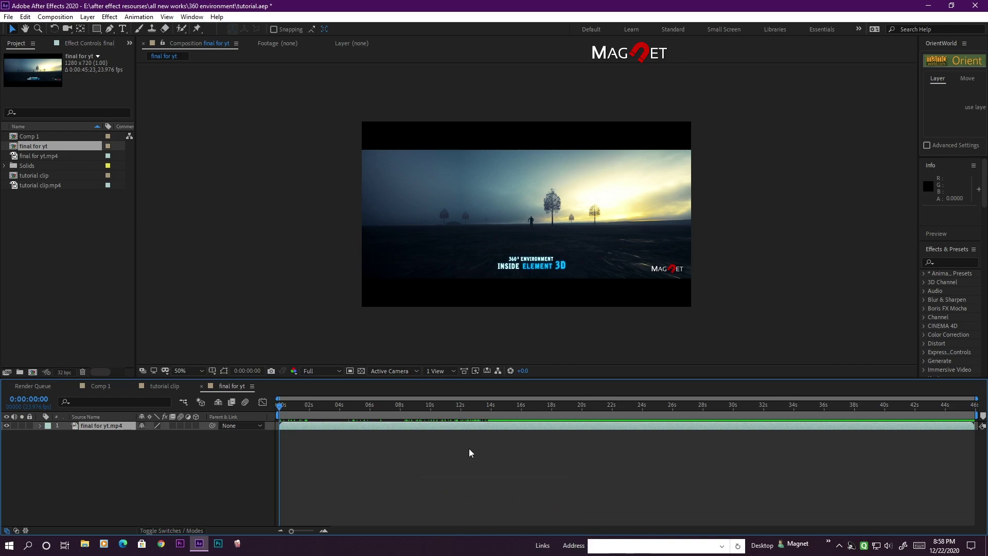
pyautogui.press('space')
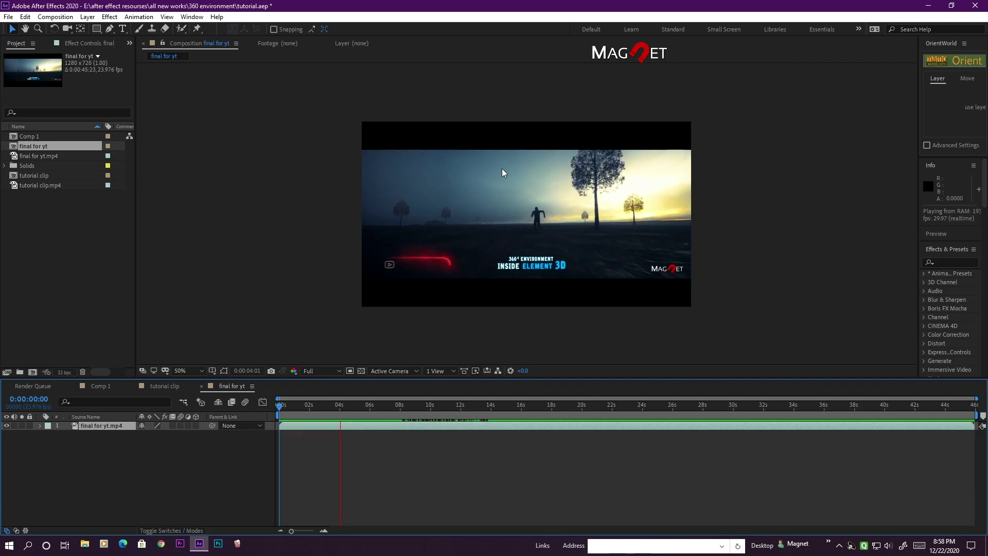
pyautogui.moveTo(640, 409); pyautogui.dragTo(736, 407)
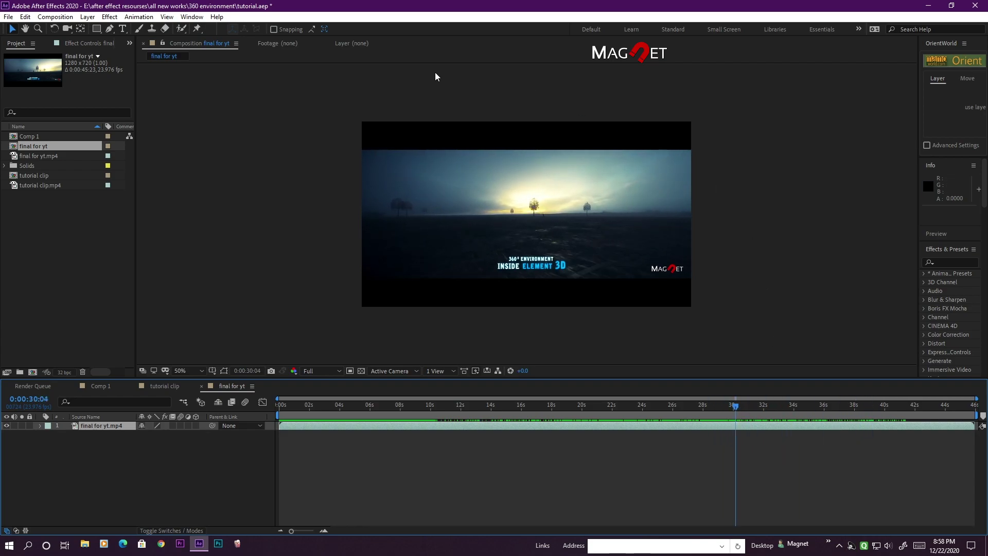
pyautogui.press('space')
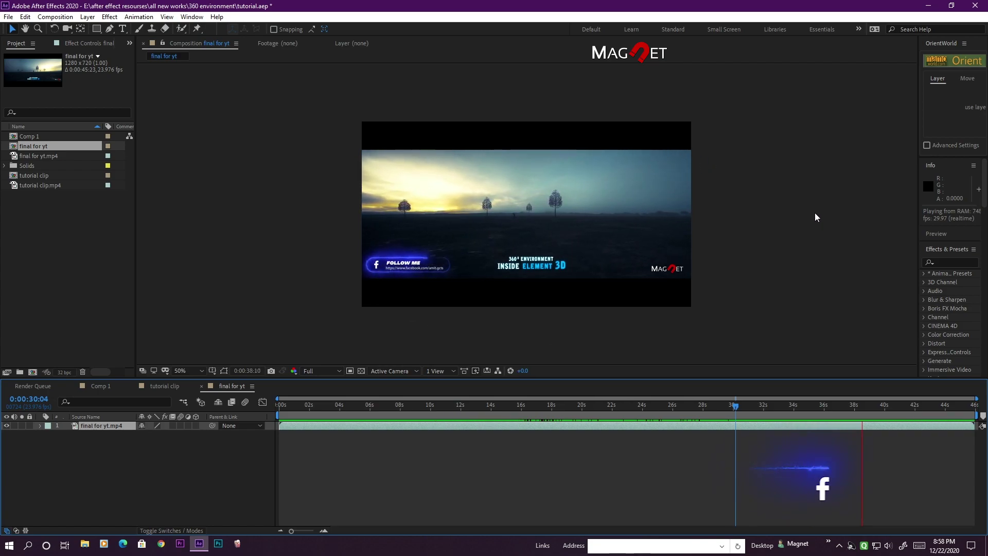
pyautogui.moveTo(854, 406); pyautogui.dragTo(833, 406)
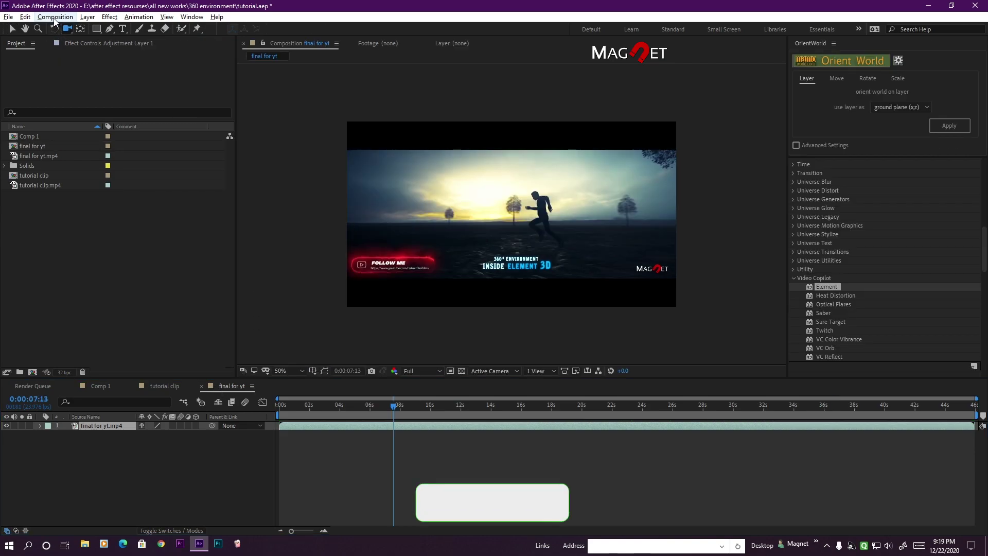
# Create a new 1920 x 800 composition, 10 seconds long at 23.976 fps
pyautogui.click(55, 16)
pyautogui.click(73, 28)
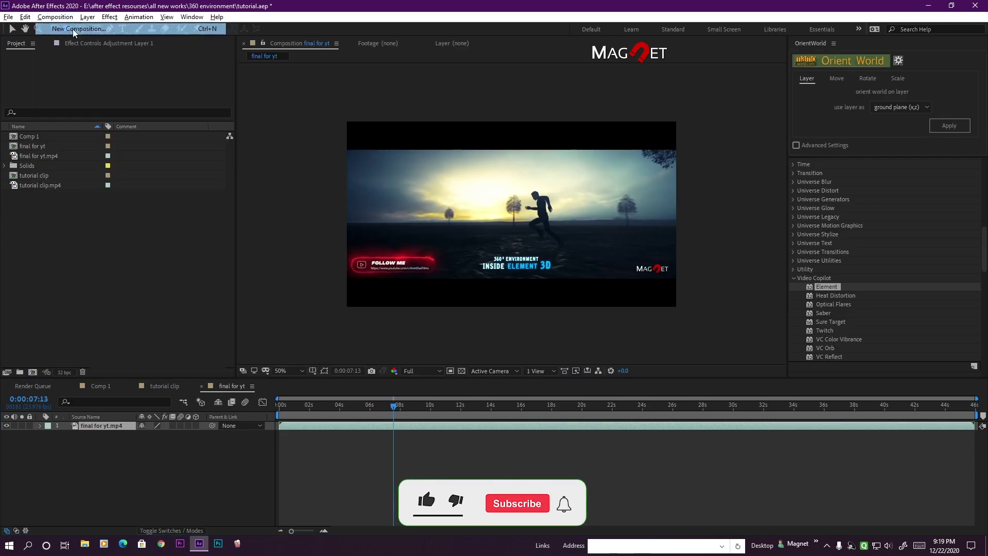
pyautogui.click(221, 264)
# Add a comp-sized black solid to the new composition and apply the Video Copilot Element effect to it
pyautogui.rightClick(113, 447)
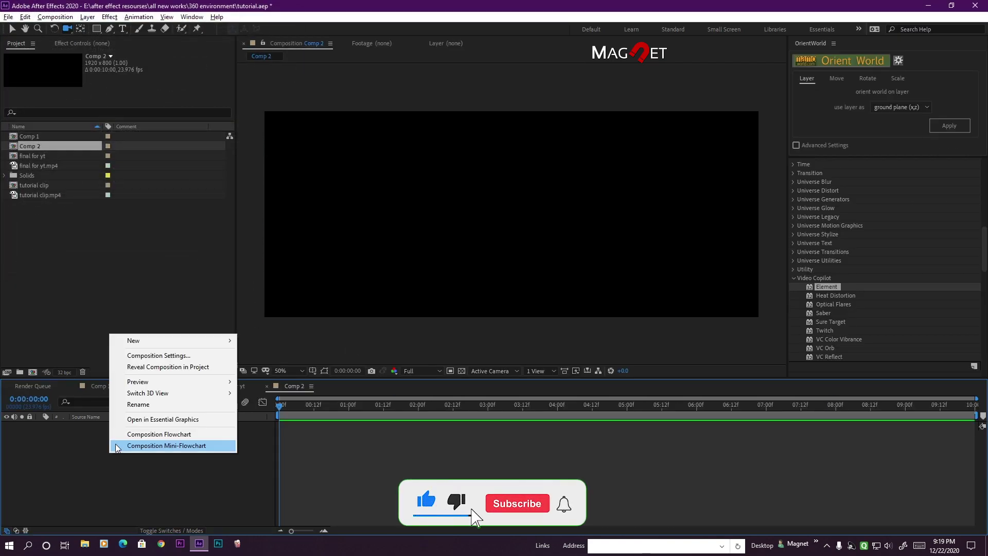
pyautogui.moveTo(157, 342)
pyautogui.click(275, 370)
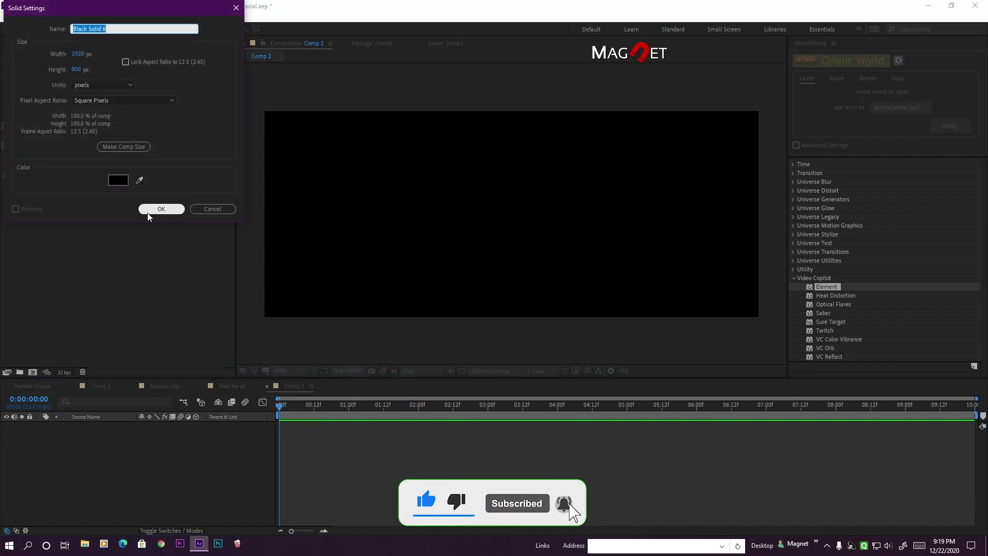
pyautogui.click(150, 210)
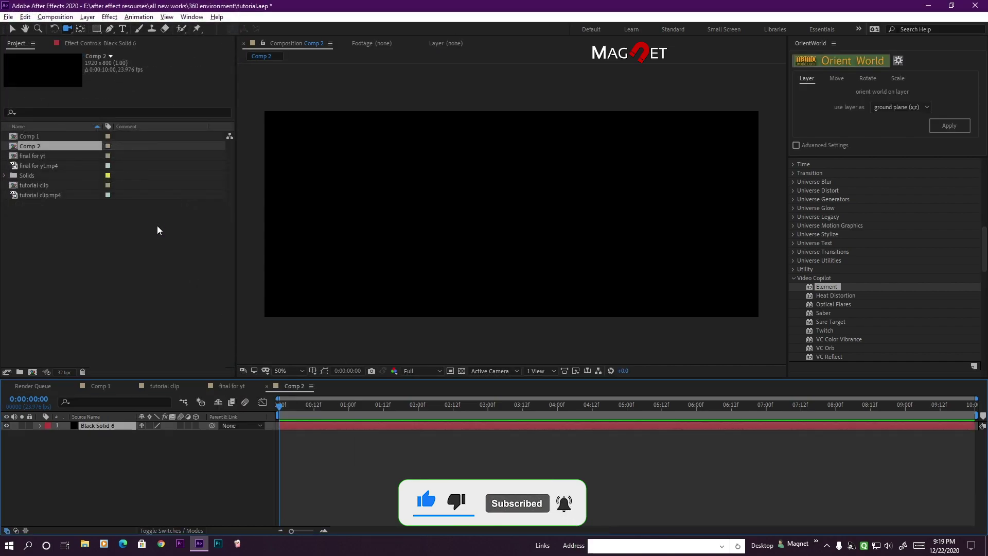
pyautogui.doubleClick(830, 287)
pyautogui.press('v')
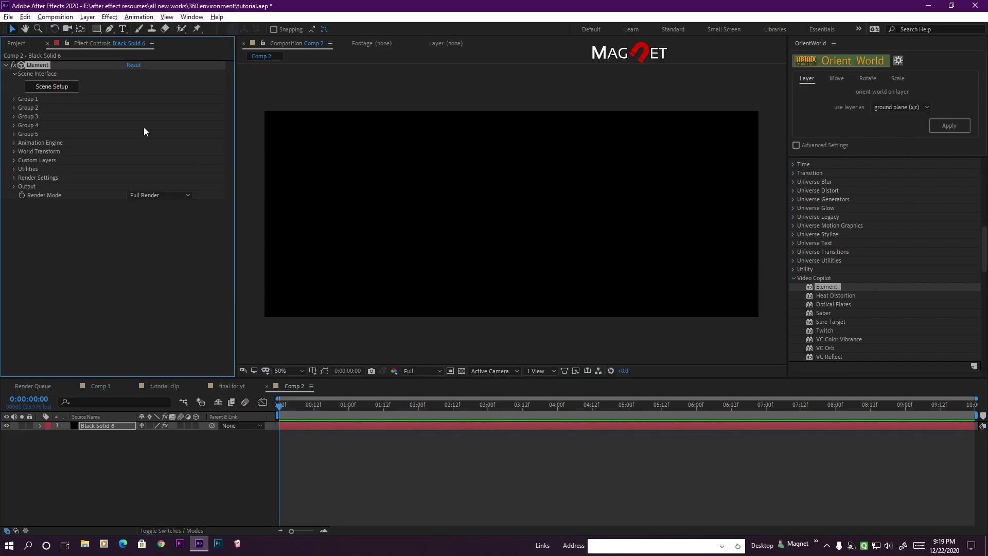
# In Element's Scene Setup, create a plane model and scale it uniformly to 896.5%
pyautogui.click(57, 90)
pyautogui.moveTo(389, 233); pyautogui.dragTo(395, 205)
pyautogui.click(362, 39)
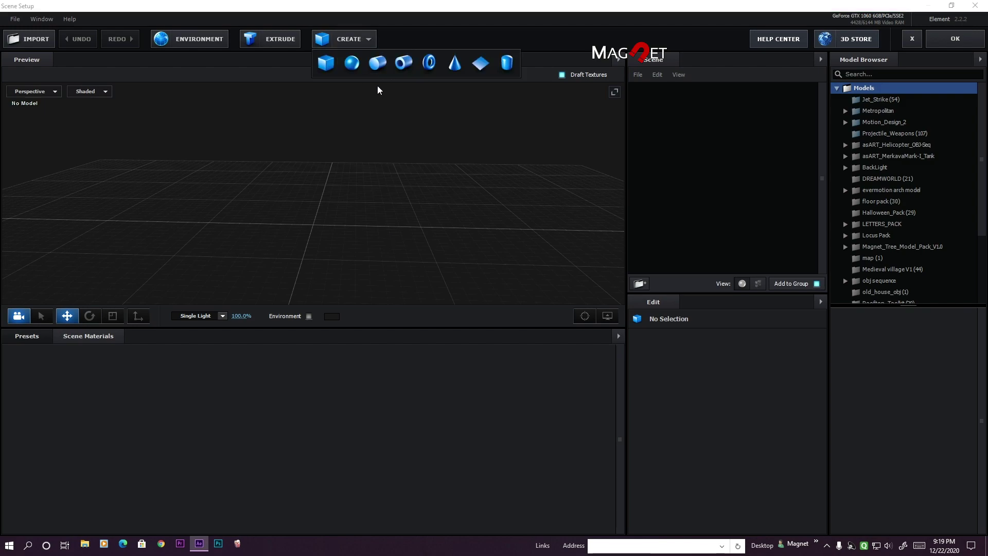
pyautogui.click(484, 61)
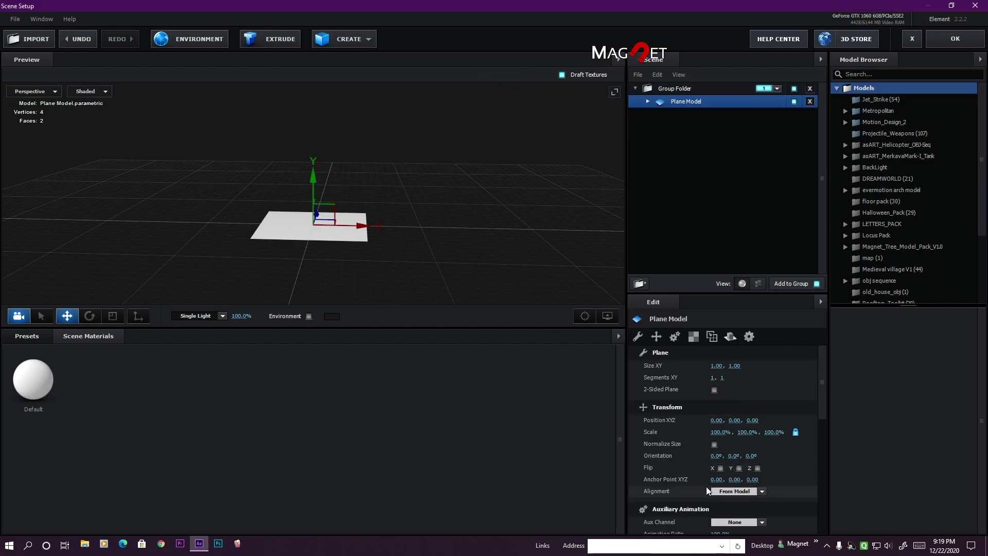
pyautogui.moveTo(334, 267)
pyautogui.mouseDown()
pyautogui.moveTo(327, 260)
pyautogui.moveTo(338, 264)
pyautogui.mouseUp()
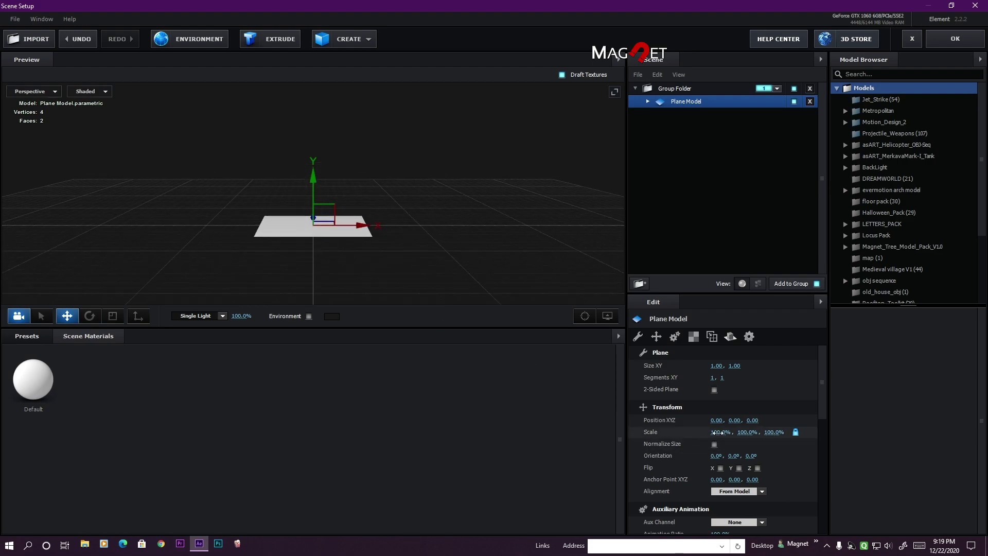
pyautogui.moveTo(718, 433); pyautogui.dragTo(365, 259)
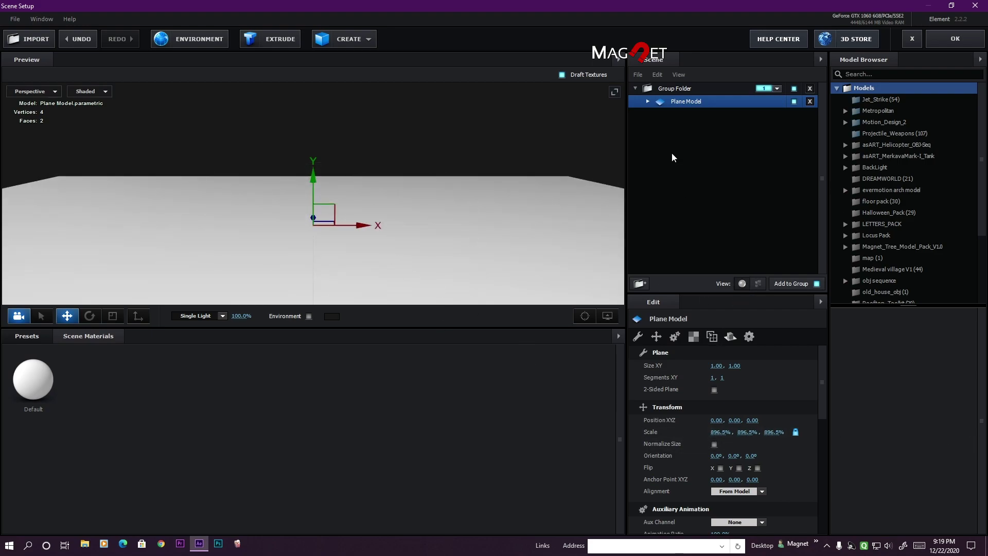
# Load rocks_ground_03_diff_4k.jpg from the rocks_ground_03_4k_jpg folder as the diffuse texture of the plane's Default material
pyautogui.click(653, 102)
pyautogui.click(695, 114)
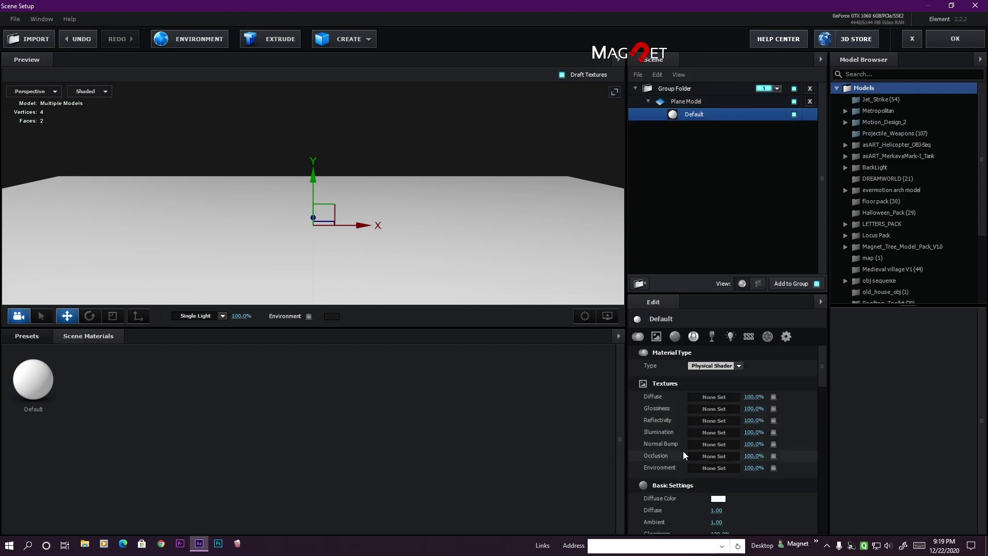
pyautogui.click(704, 399)
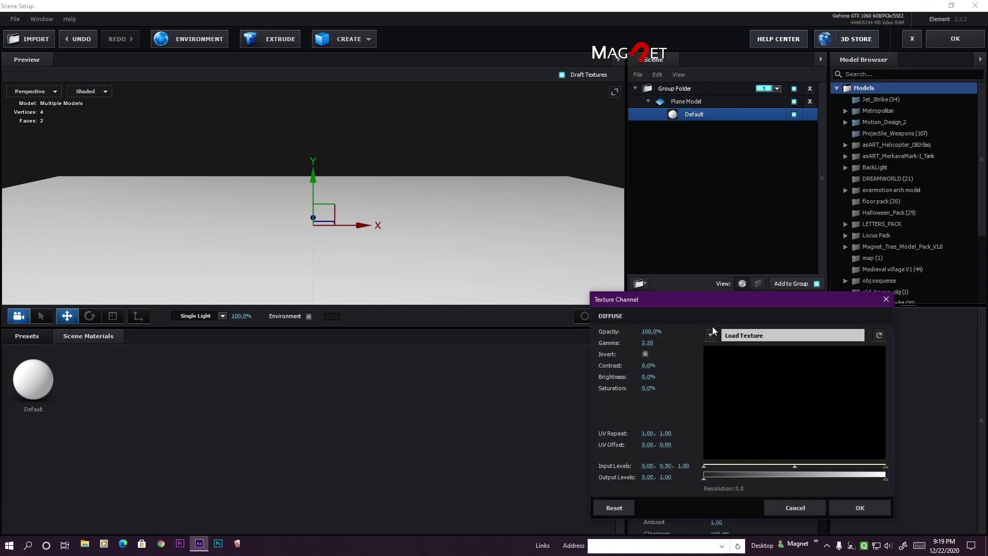
pyautogui.click(766, 334)
pyautogui.doubleClick(390, 114)
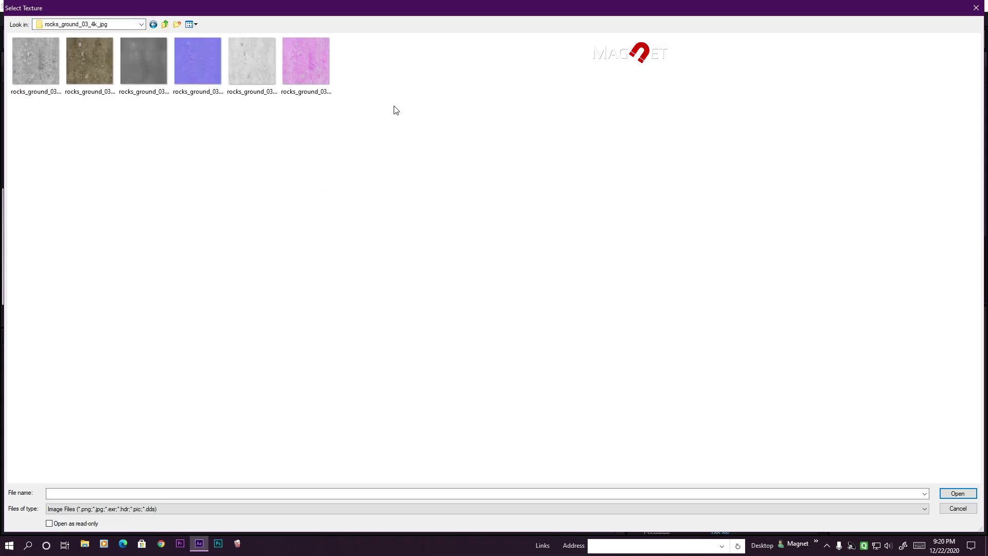
pyautogui.doubleClick(87, 48)
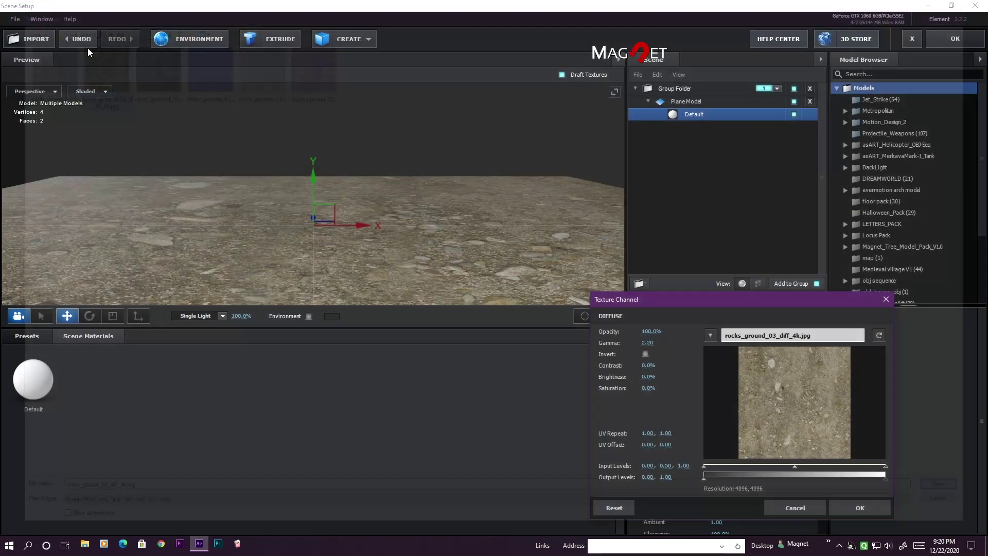
pyautogui.click(868, 508)
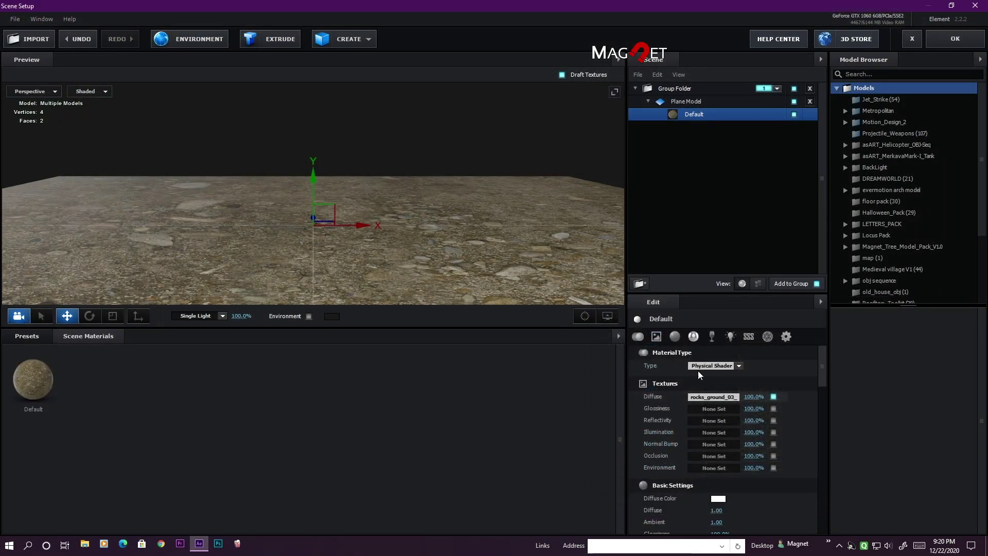
# Load rocks_ground_03_ao_4k.jpg as the glossiness texture and set its middle input level to 0.71
pyautogui.click(705, 409)
pyautogui.click(728, 348)
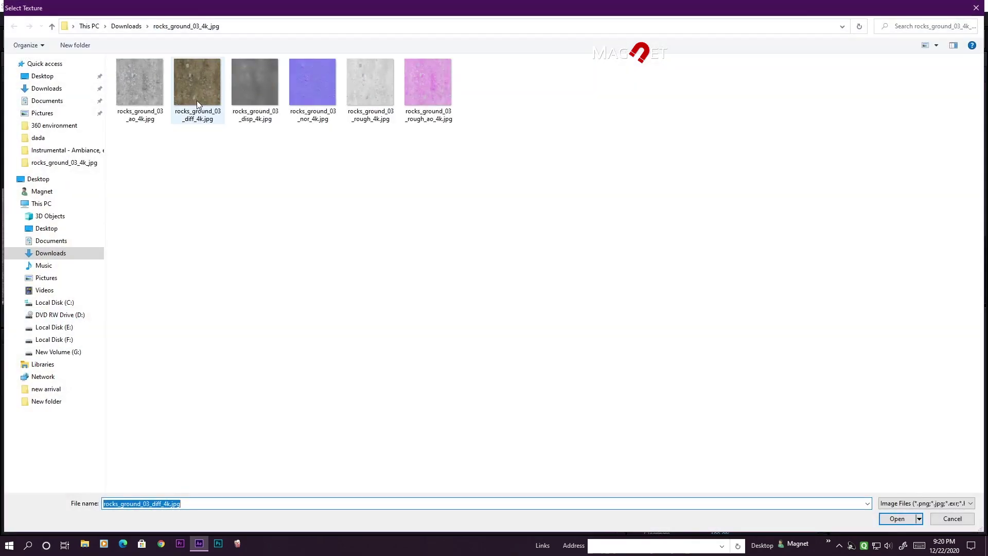
pyautogui.doubleClick(134, 69)
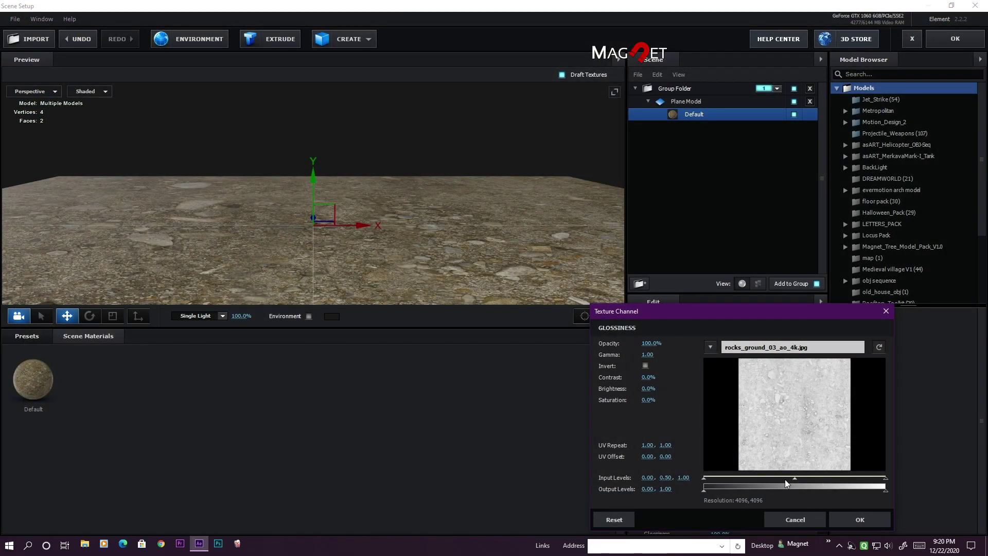
pyautogui.moveTo(796, 478); pyautogui.dragTo(832, 478)
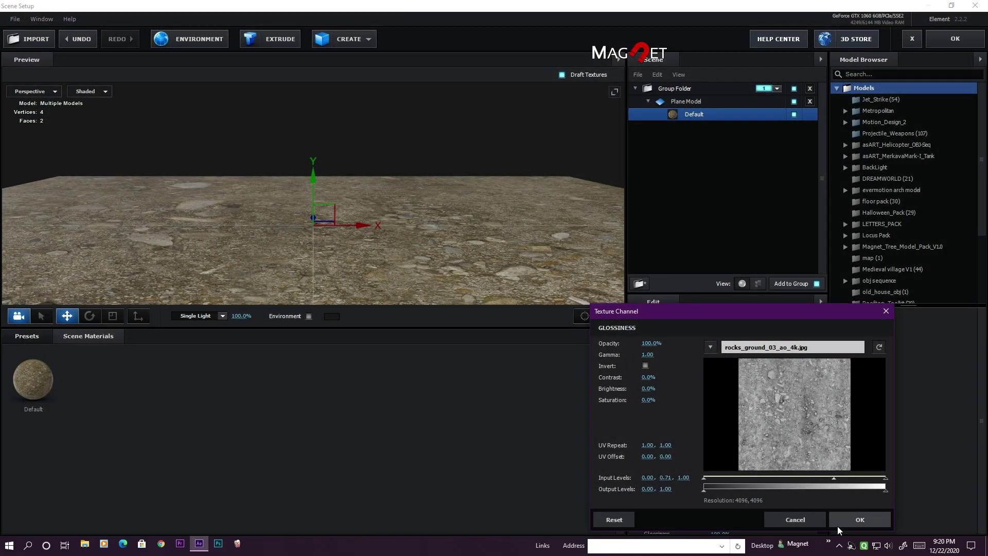
pyautogui.click(858, 520)
# Copy the glossiness texture and paste it into the material's reflectivity channel
pyautogui.rightClick(707, 412)
pyautogui.click(717, 431)
pyautogui.rightClick(704, 421)
pyautogui.click(731, 457)
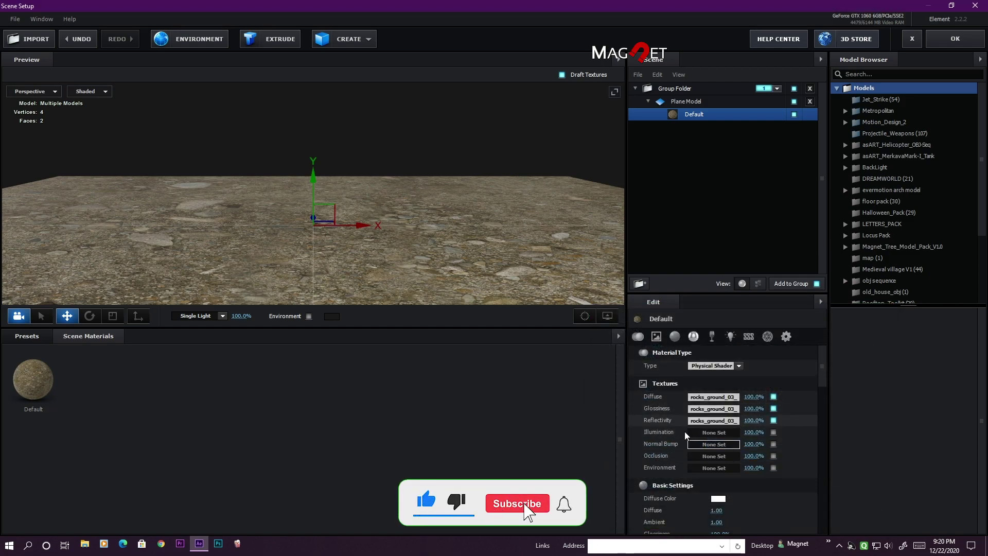
# Load rocks_ground_03_nor_4k.jpg as the material's normal bump texture
pyautogui.click(708, 445)
pyautogui.click(759, 347)
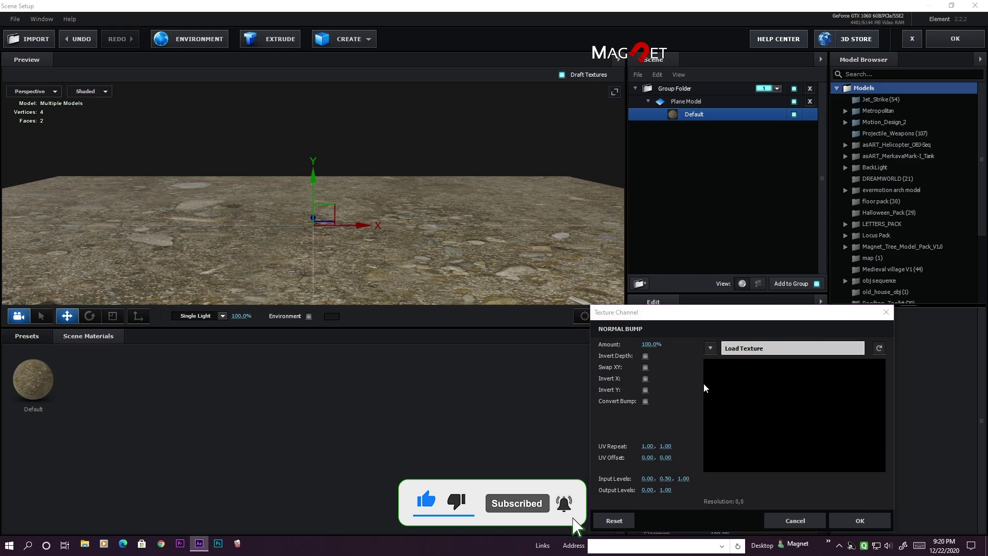
pyautogui.doubleClick(313, 86)
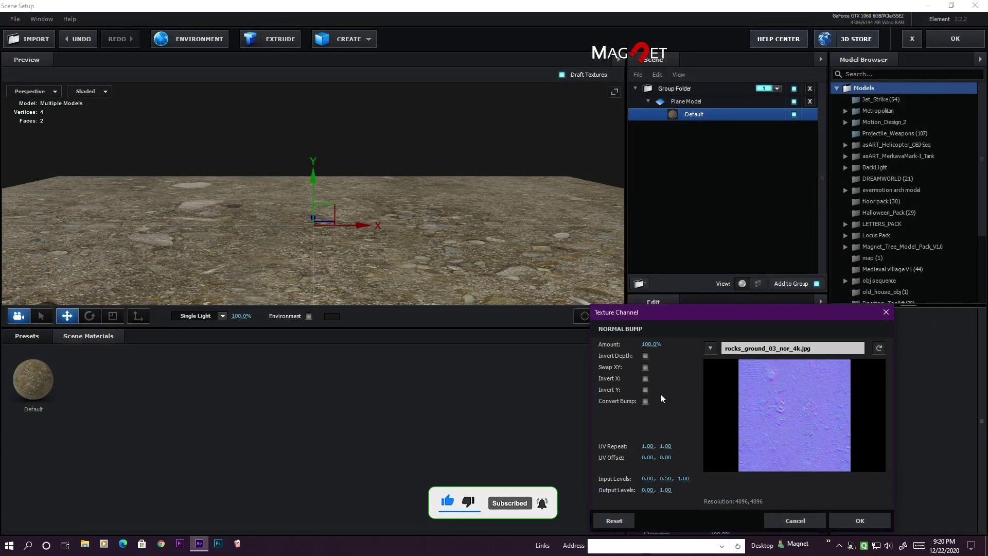
pyautogui.click(860, 520)
# Set the plane model's UV Repeat to 20 in both directions
pyautogui.moveTo(457, 237); pyautogui.dragTo(572, 185)
pyautogui.click(681, 100)
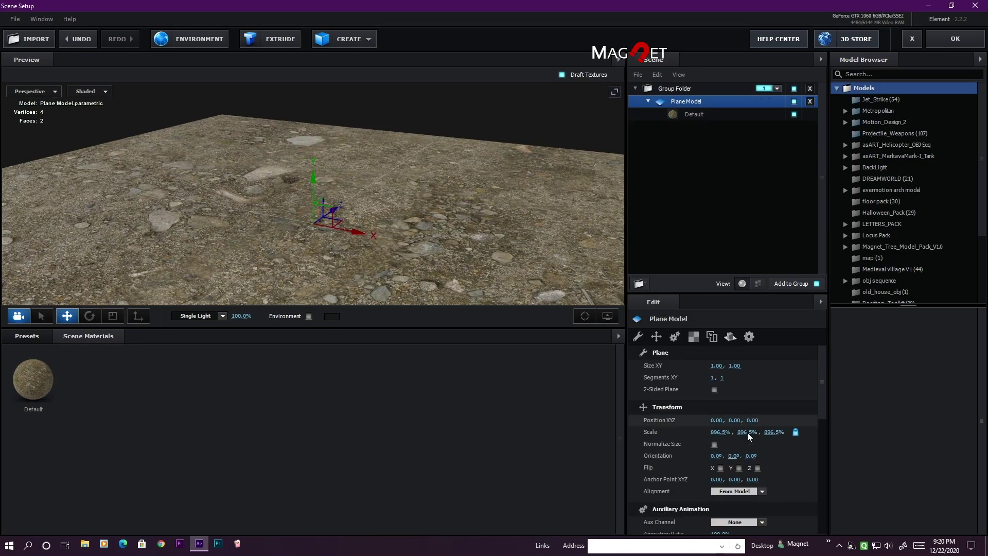
pyautogui.click(693, 336)
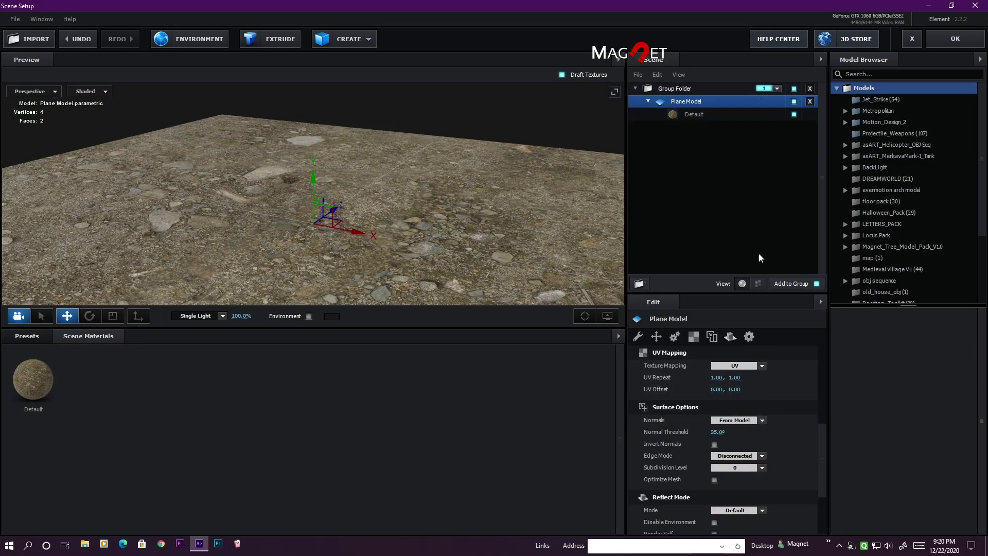
pyautogui.click(717, 379)
pyautogui.write('20')
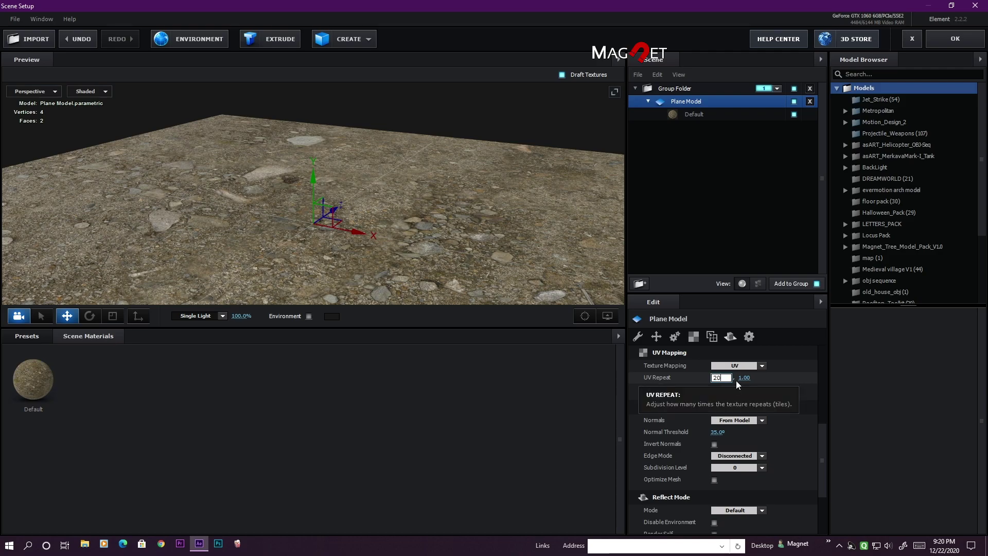
pyautogui.press('Return')
pyautogui.click(744, 377)
pyautogui.write('20')
pyautogui.press('Return')
pyautogui.moveTo(406, 273); pyautogui.dragTo(360, 234)
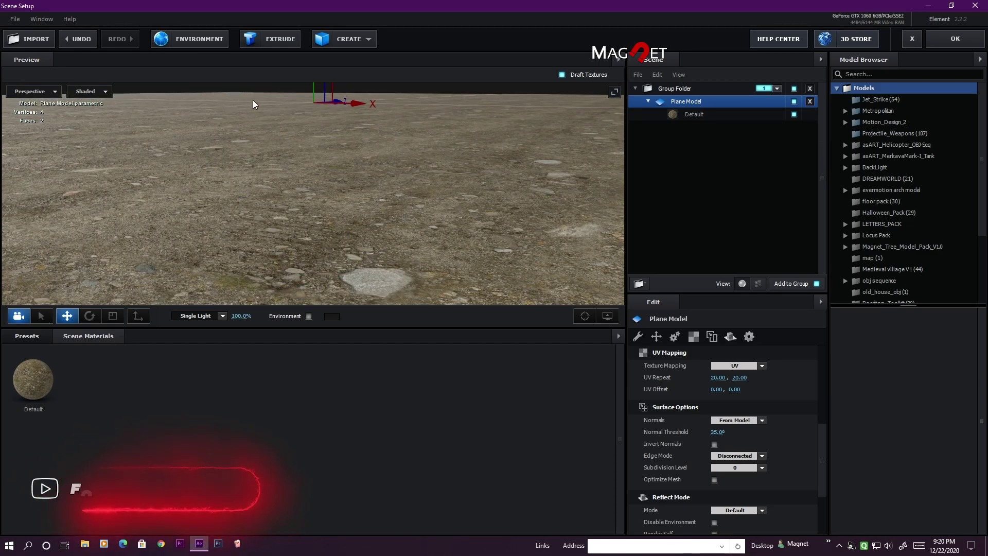
# Load kloppenheim_06_4k.jpg from the Downloads folder as the scene's environment map and accept the Scene Setup
pyautogui.click(194, 38)
pyautogui.click(524, 206)
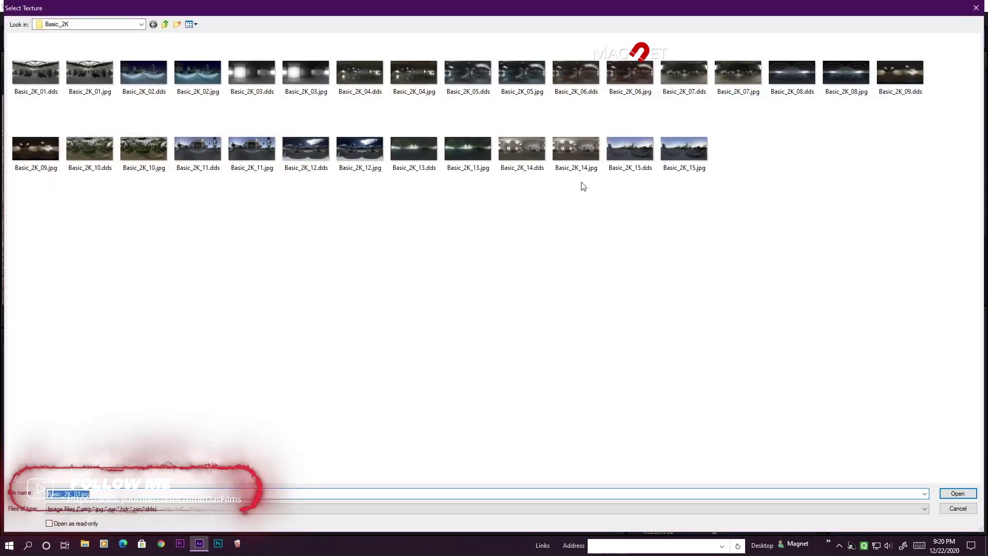
pyautogui.click(143, 24)
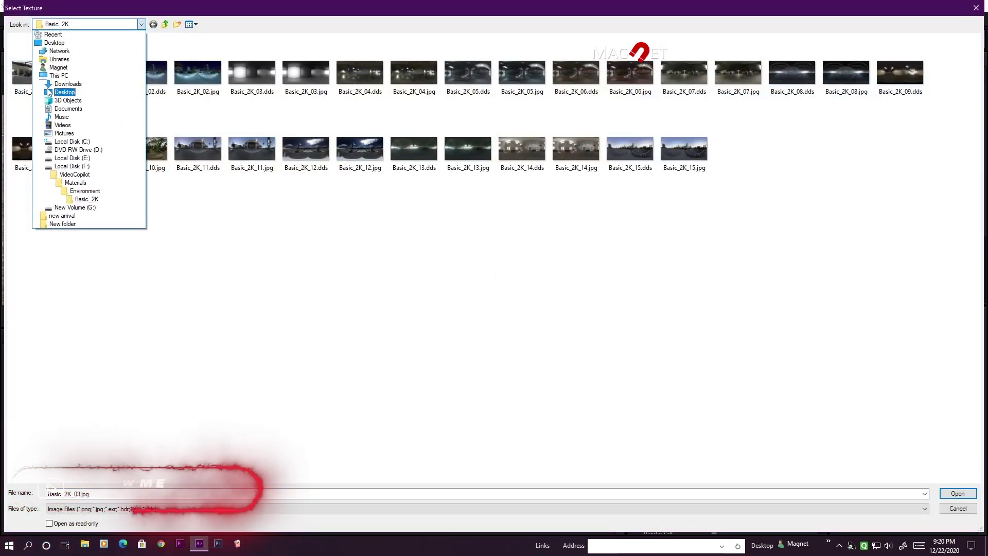
pyautogui.click(67, 88)
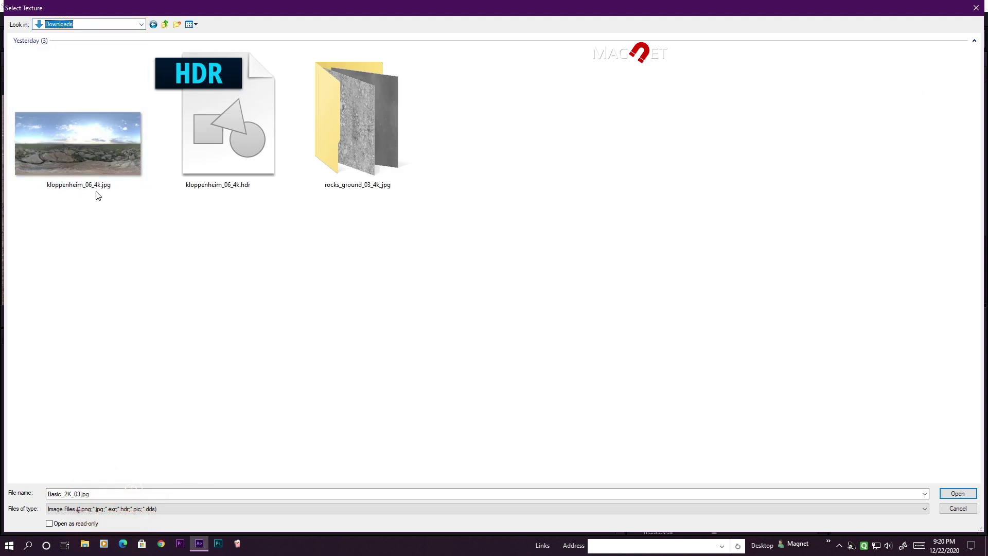
pyautogui.doubleClick(72, 136)
pyautogui.click(616, 379)
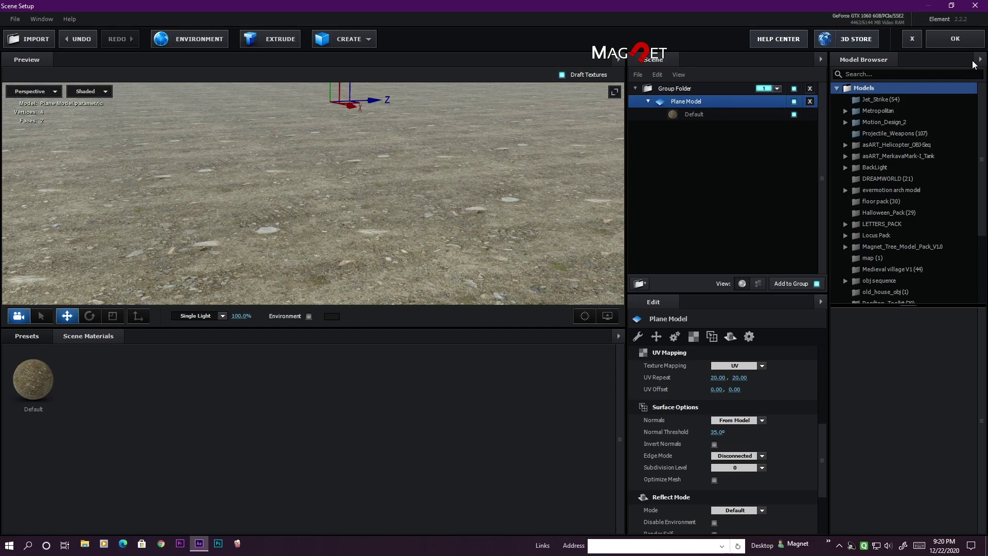
pyautogui.click(970, 41)
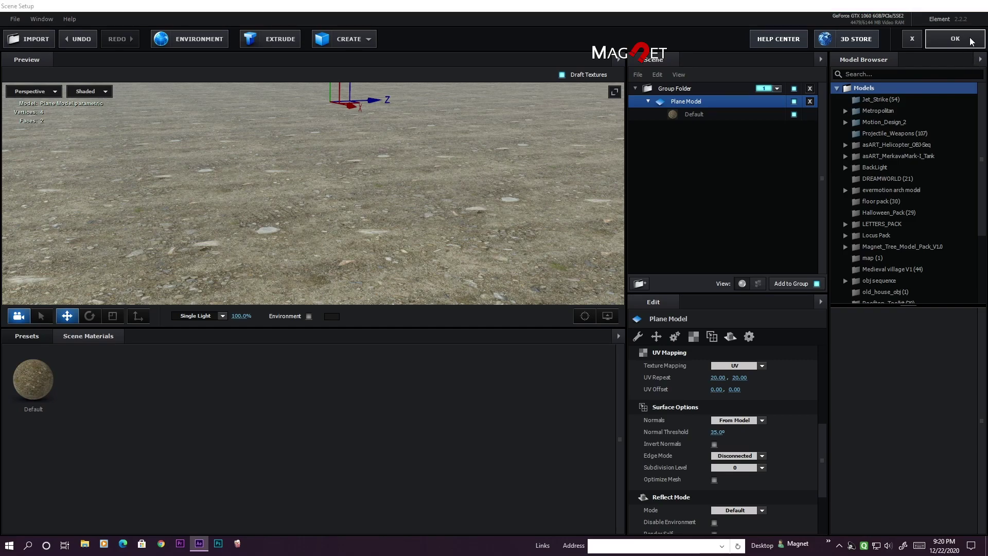
# Add a two-node camera with the 24mm preset to the composition
pyautogui.click(97, 21)
pyautogui.moveTo(115, 26)
pyautogui.click(284, 62)
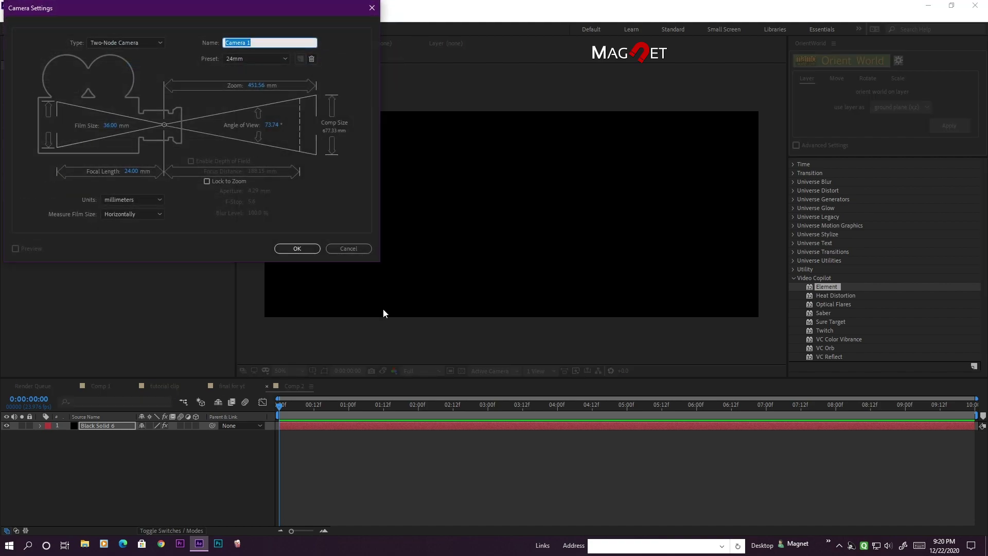
pyautogui.click(292, 251)
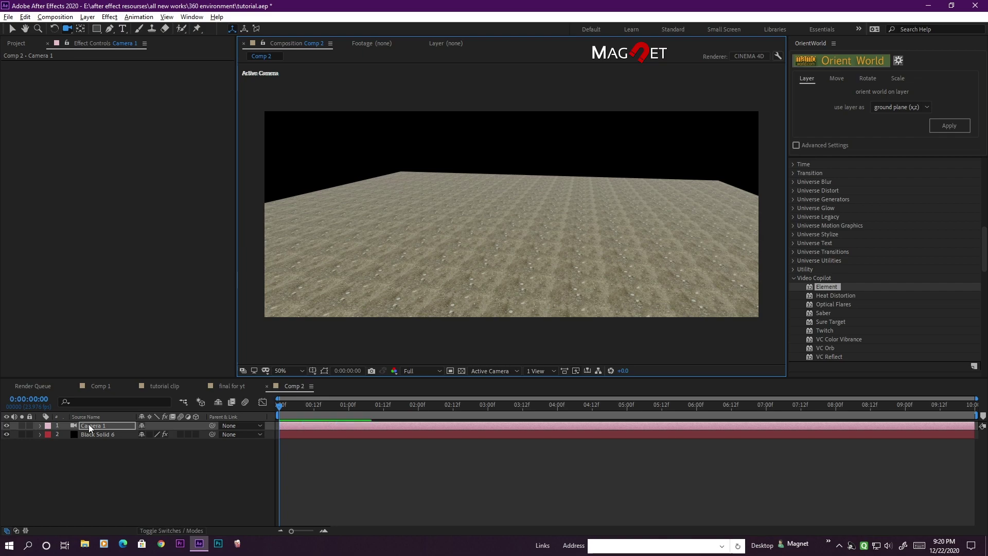
# Enable Show in BG in the Element effect's physical environment settings and check the background through the camera
pyautogui.click(91, 436)
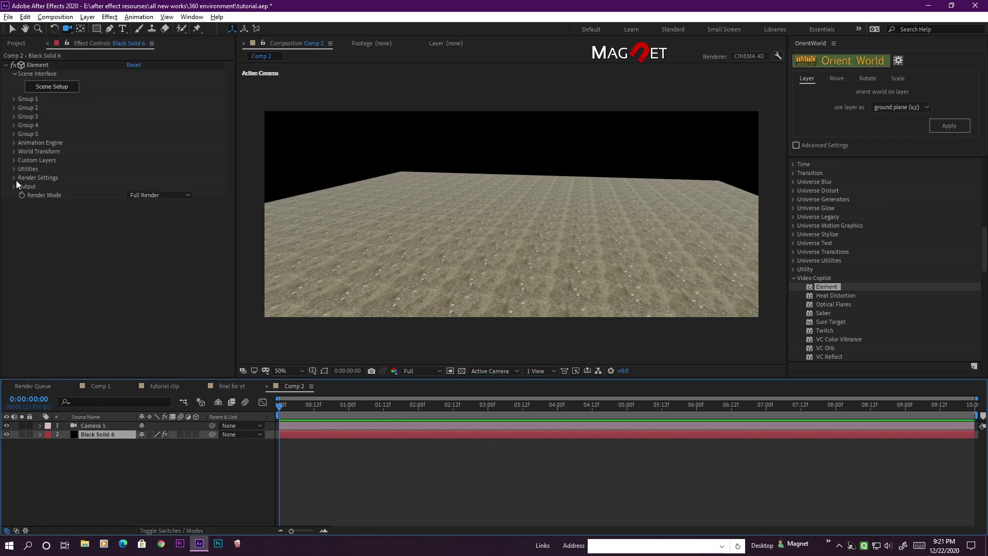
pyautogui.click(14, 177)
pyautogui.click(23, 187)
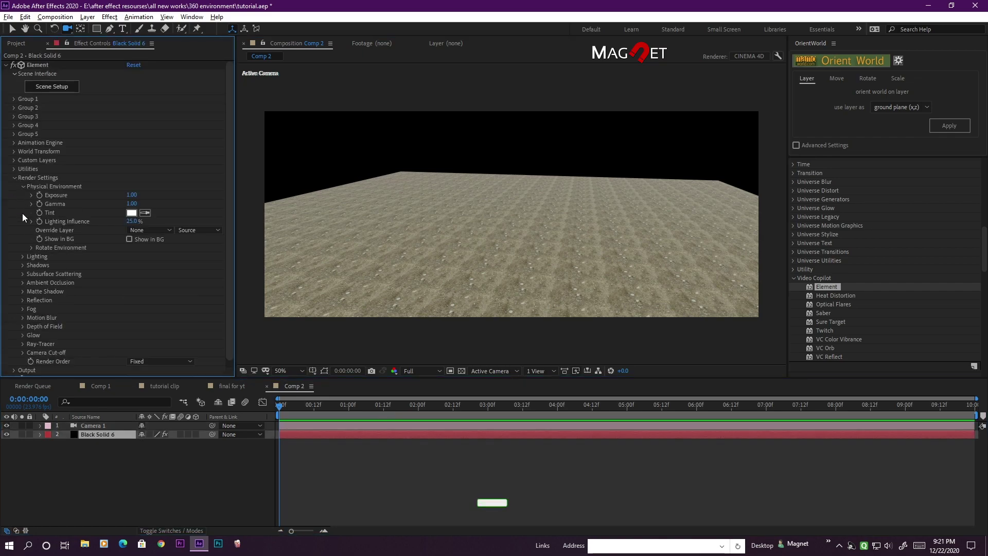
pyautogui.click(128, 239)
pyautogui.moveTo(470, 240); pyautogui.dragTo(501, 241)
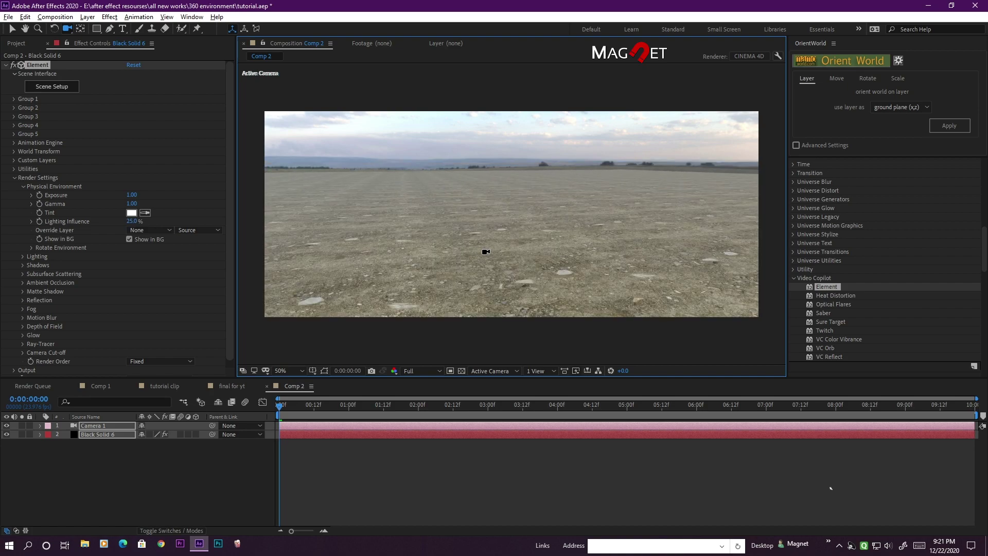
pyautogui.moveTo(538, 231)
pyautogui.mouseDown()
pyautogui.moveTo(546, 223)
pyautogui.moveTo(545, 273)
pyautogui.moveTo(569, 236)
pyautogui.moveTo(535, 237)
pyautogui.moveTo(527, 247)
pyautogui.moveTo(571, 242)
pyautogui.moveTo(518, 245)
pyautogui.moveTo(534, 244)
pyautogui.mouseUp()
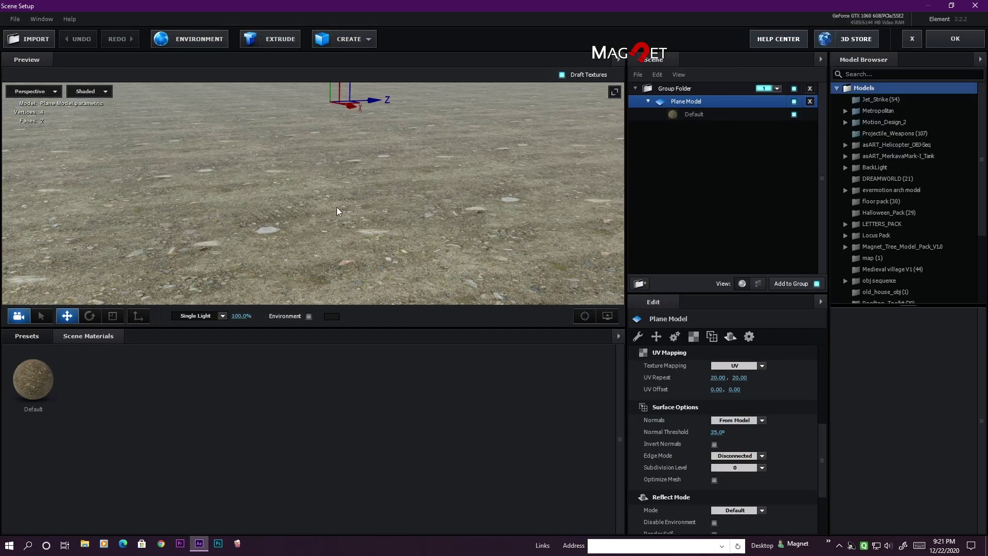
# Examine the textured ground plane from several angles in Scene Setup and view the environment map settings
pyautogui.moveTo(336, 211); pyautogui.dragTo(400, 226)
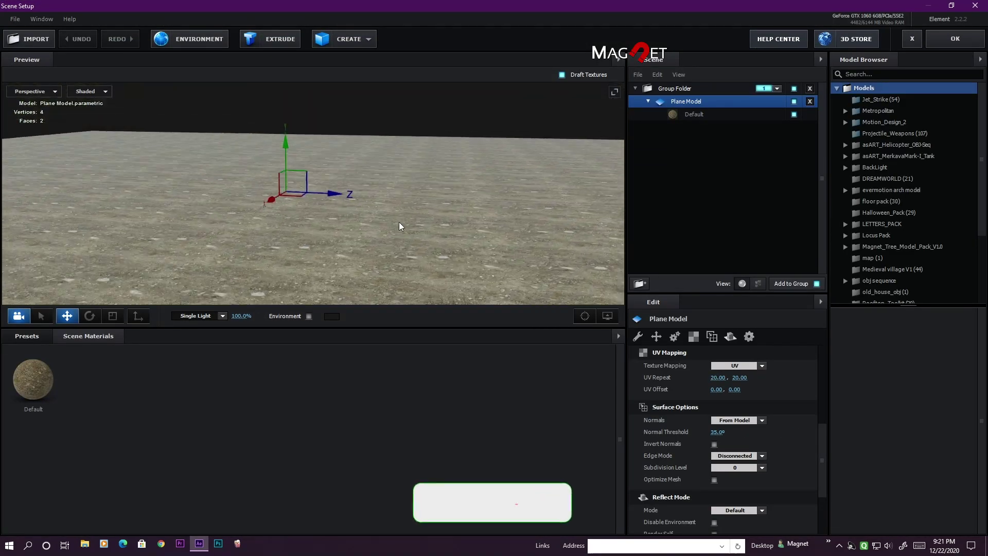
pyautogui.moveTo(243, 206); pyautogui.dragTo(195, 196)
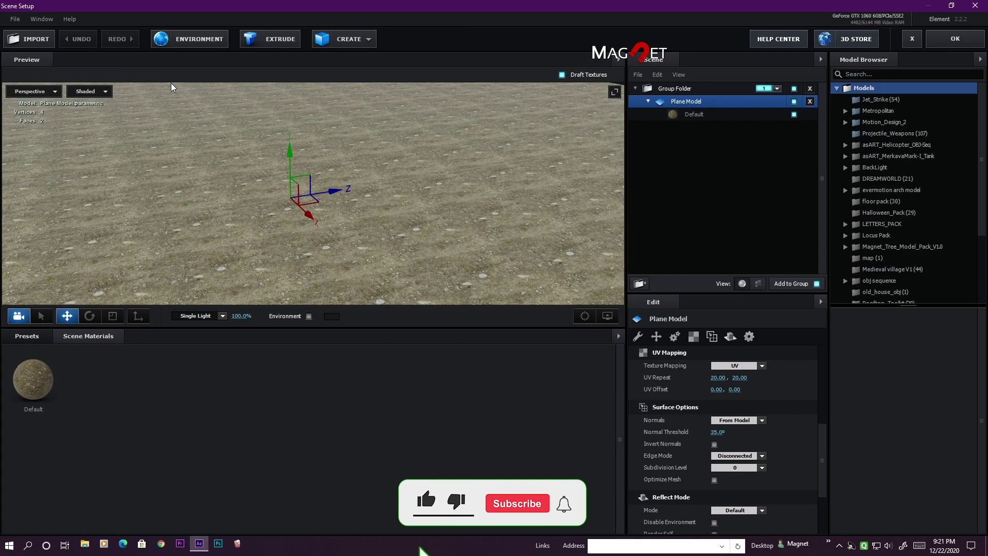
pyautogui.click(190, 39)
pyautogui.click(641, 171)
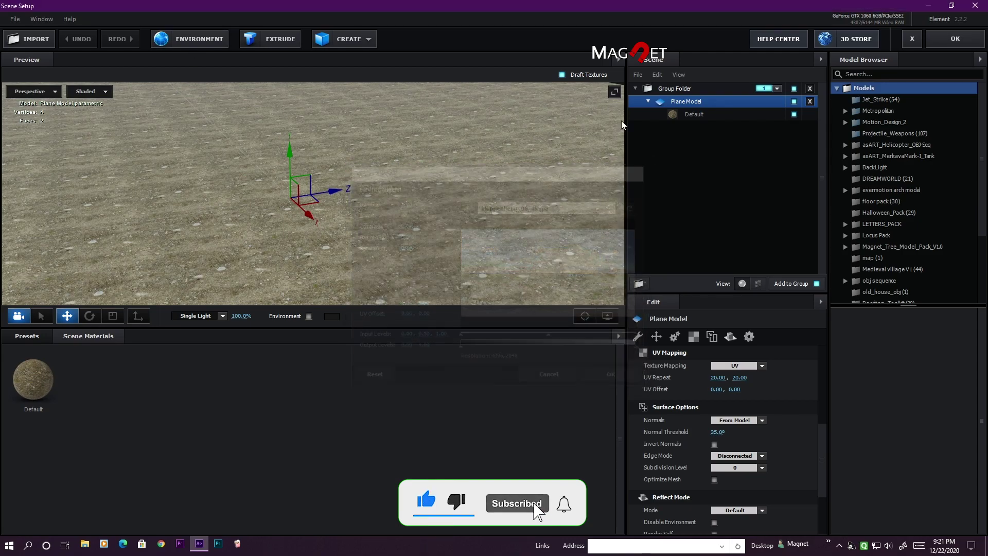
pyautogui.moveTo(251, 222)
pyautogui.mouseDown()
pyautogui.moveTo(255, 212)
pyautogui.moveTo(236, 212)
pyautogui.mouseUp()
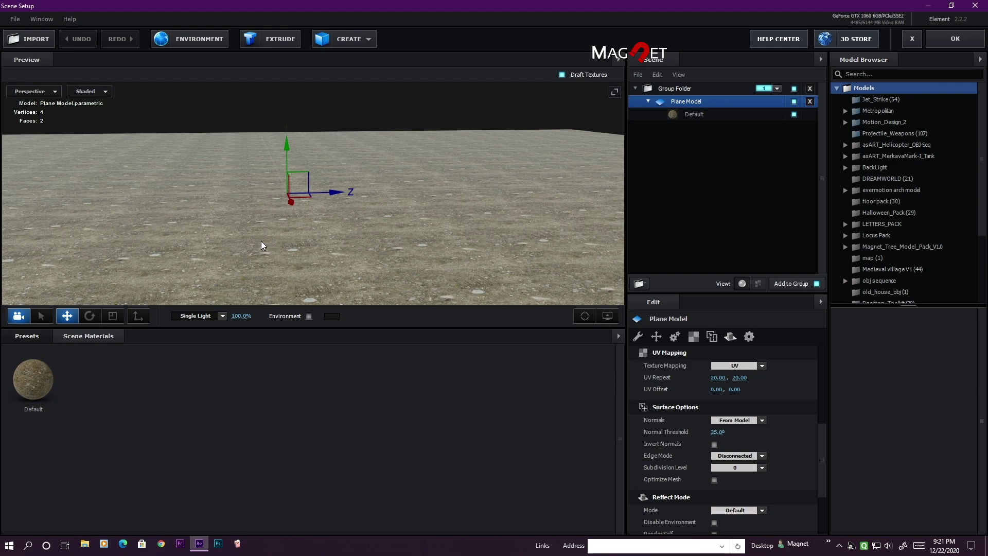
pyautogui.moveTo(265, 236); pyautogui.dragTo(276, 242)
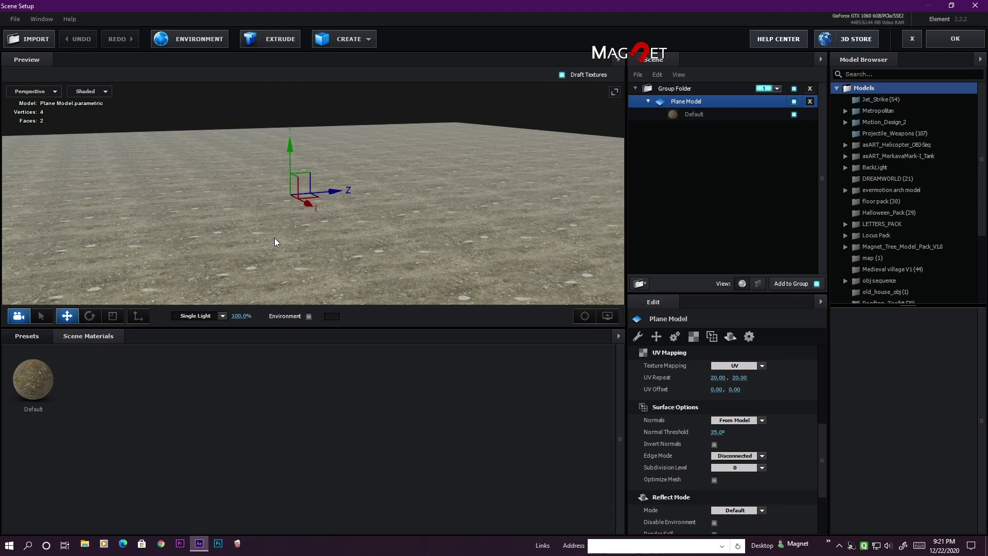
# Create a sphere model, place it outside the ground plane's group folder and assign it to group 5
pyautogui.click(355, 40)
pyautogui.click(356, 63)
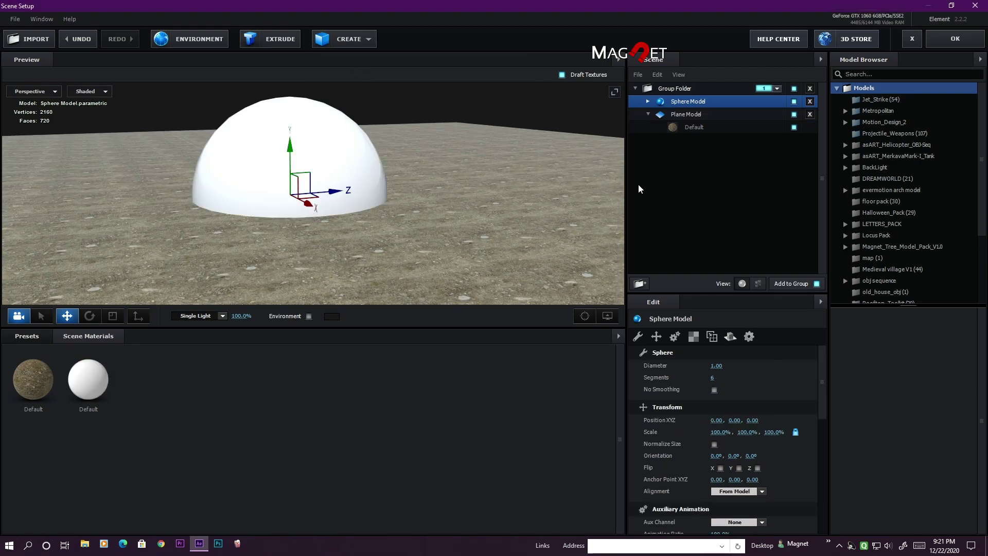
pyautogui.click(649, 114)
pyautogui.click(685, 101)
pyautogui.moveTo(685, 100); pyautogui.dragTo(689, 172)
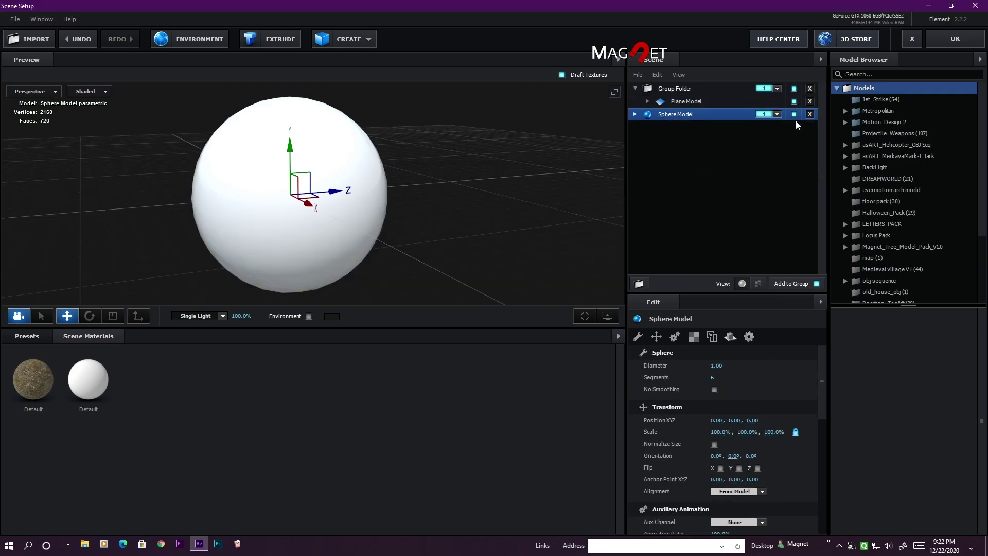
pyautogui.click(777, 115)
pyautogui.click(829, 130)
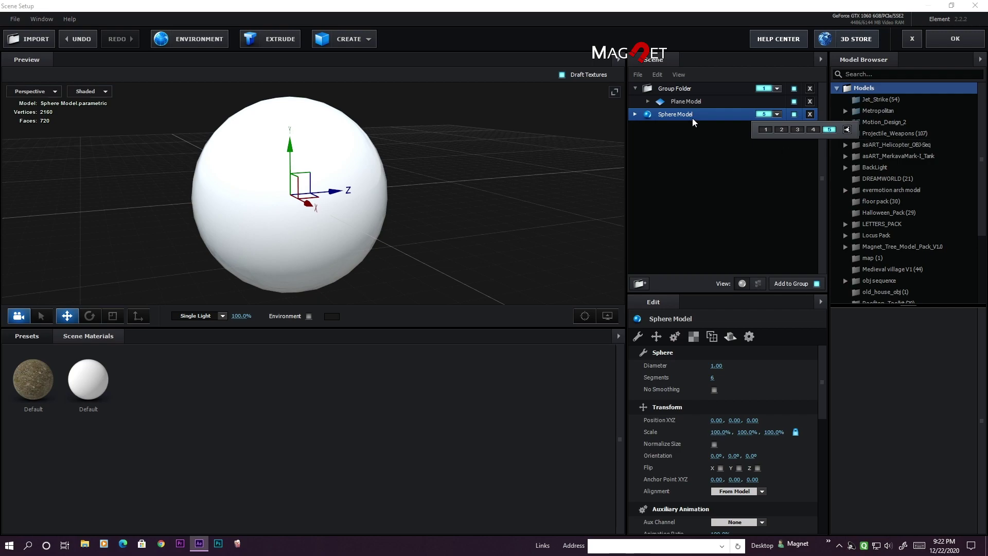
# Load kloppenheim_06_4k.jpg from the Downloads folder as the diffuse texture of the sphere's material
pyautogui.click(635, 114)
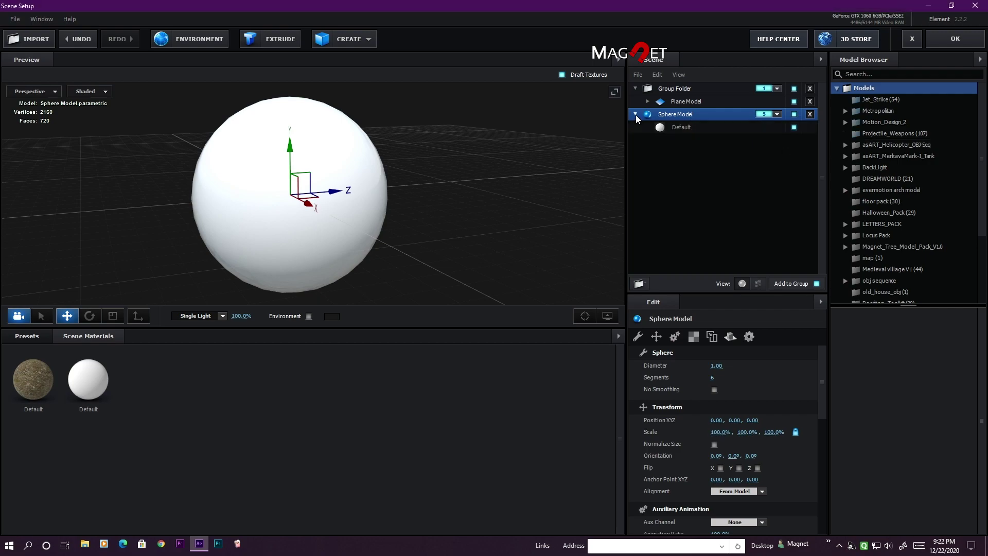
pyautogui.click(681, 128)
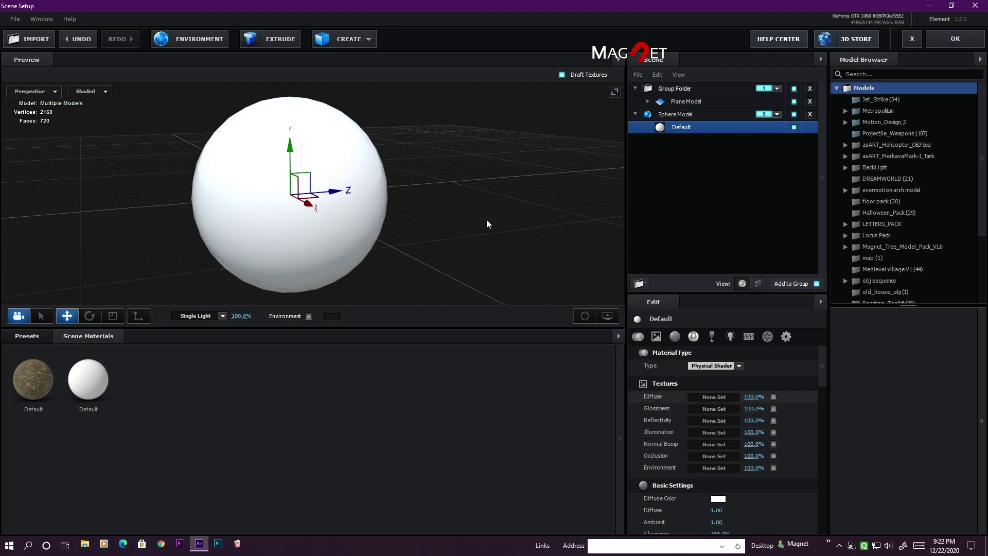
pyautogui.click(713, 398)
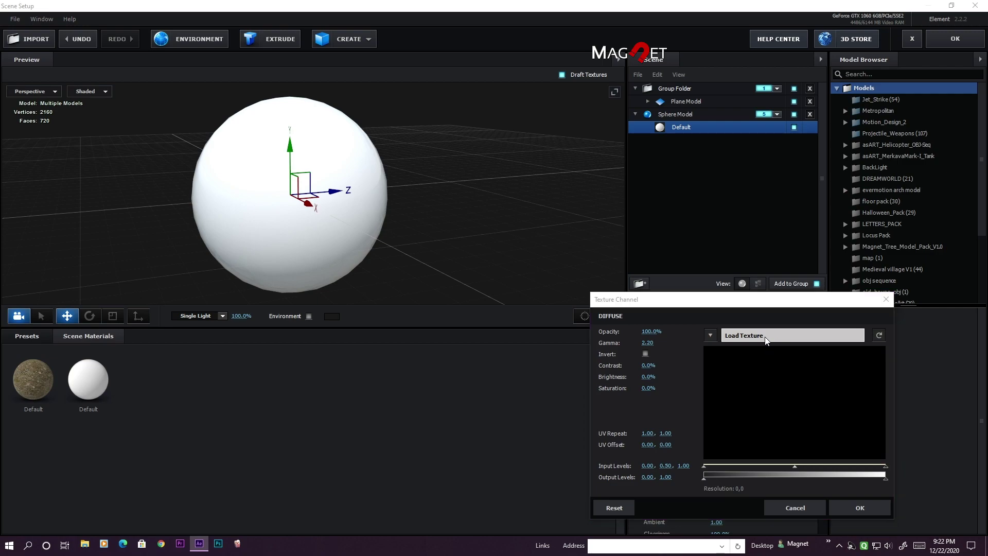
pyautogui.click(765, 338)
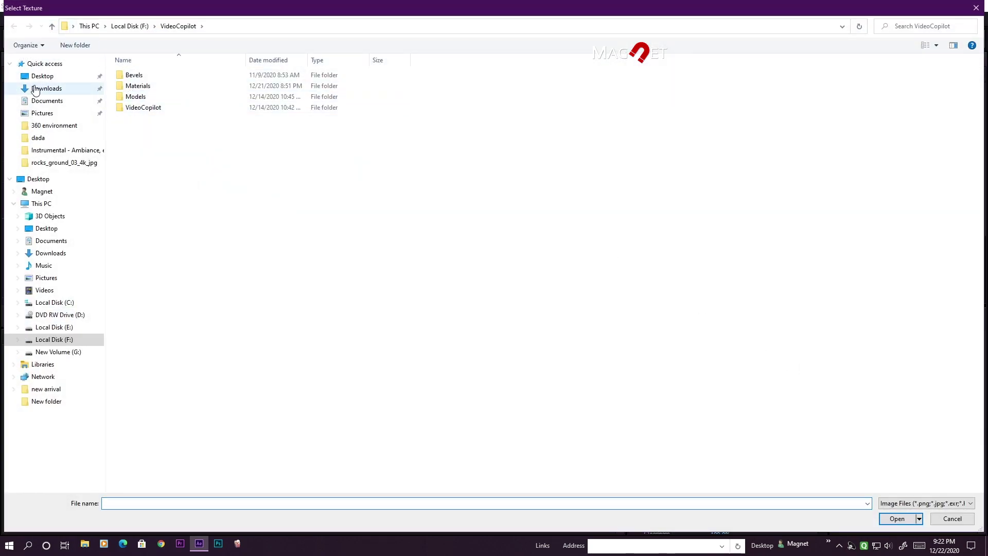
pyautogui.click(53, 90)
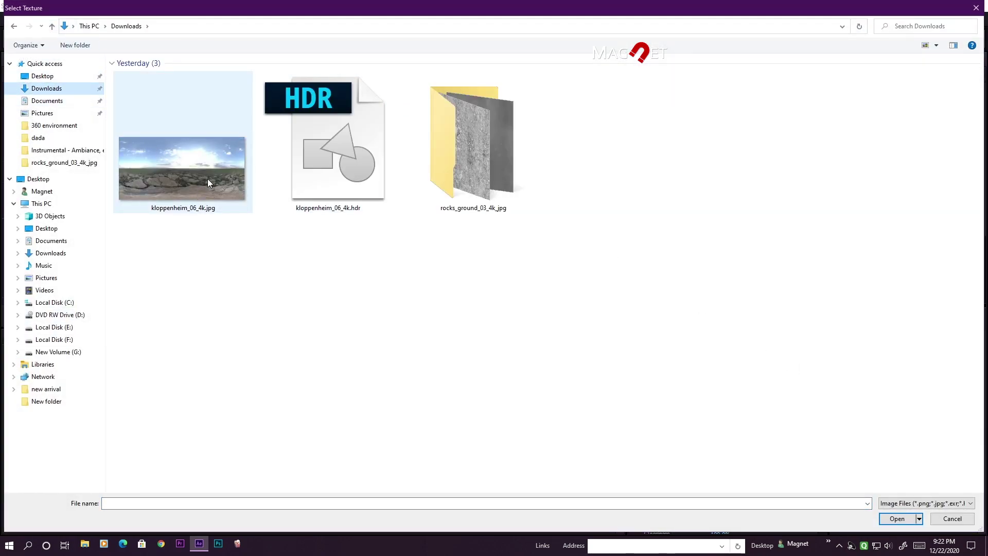
pyautogui.doubleClick(180, 168)
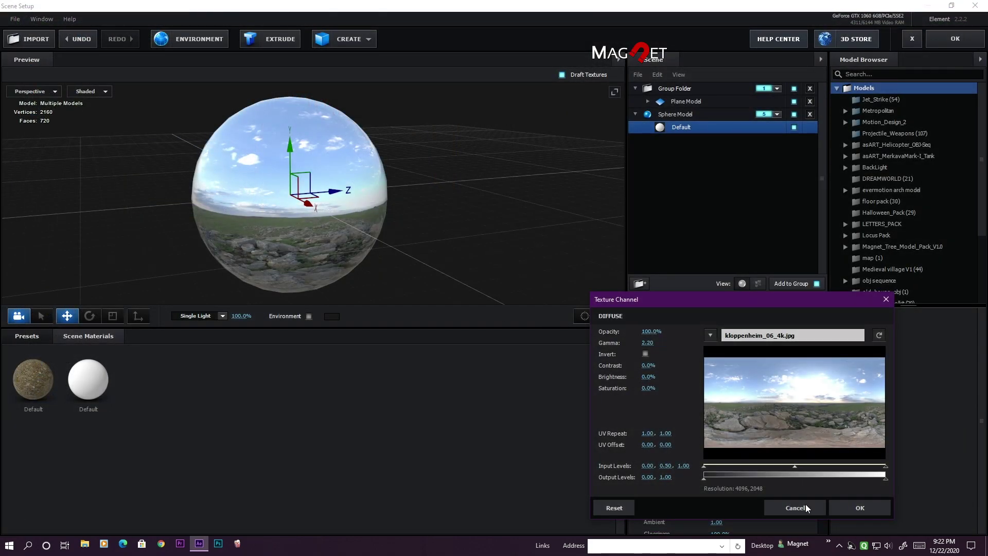
pyautogui.click(860, 508)
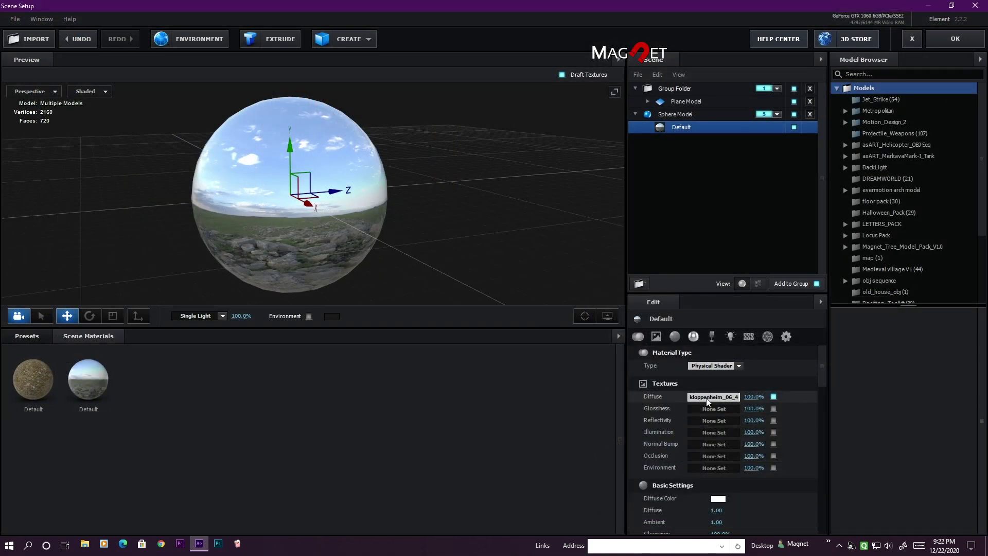
# Enable Use Diffuse Color in the sphere material's illumination settings and set the illumination intensity to 100%
pyautogui.scroll(-5, 705, 404)
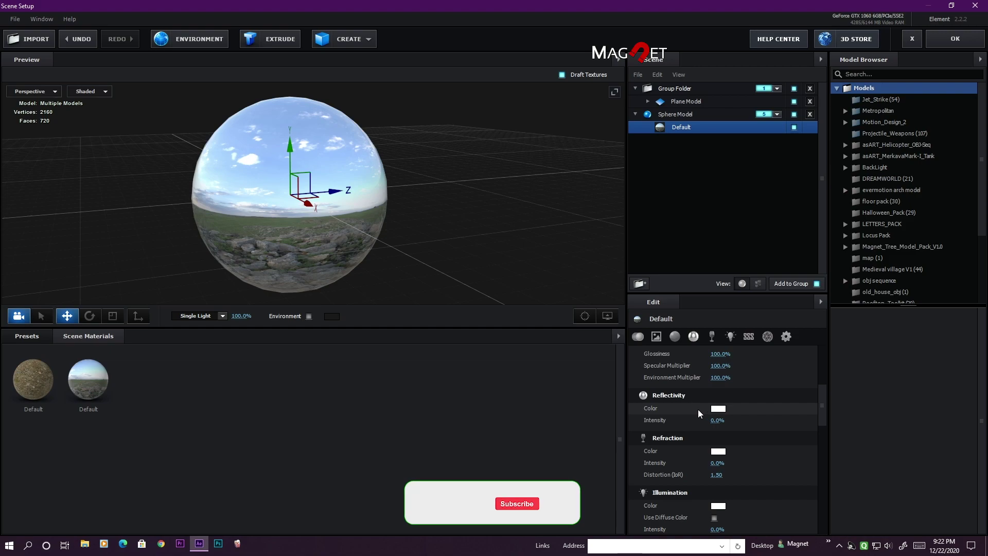
pyautogui.scroll(-1, 666, 486)
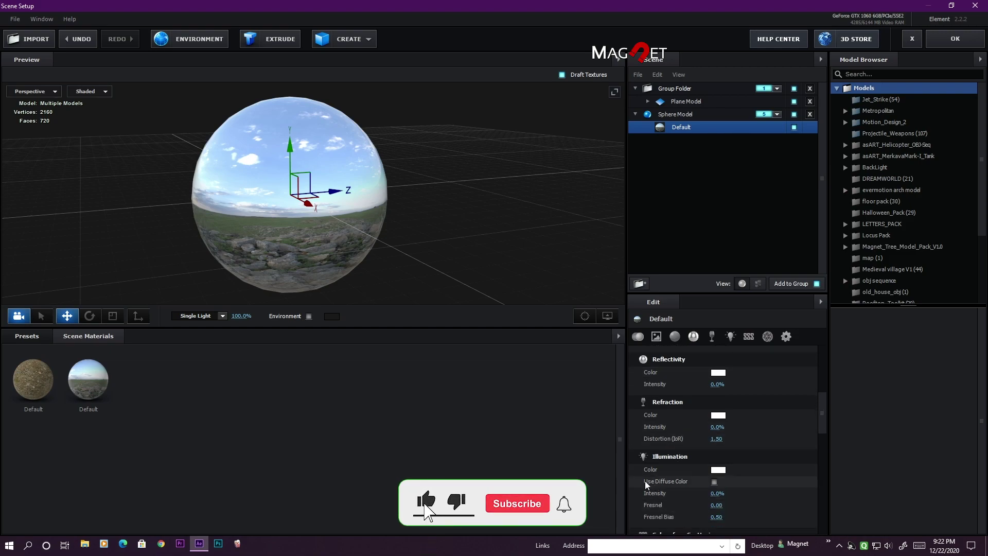
pyautogui.click(717, 494)
pyautogui.write('100')
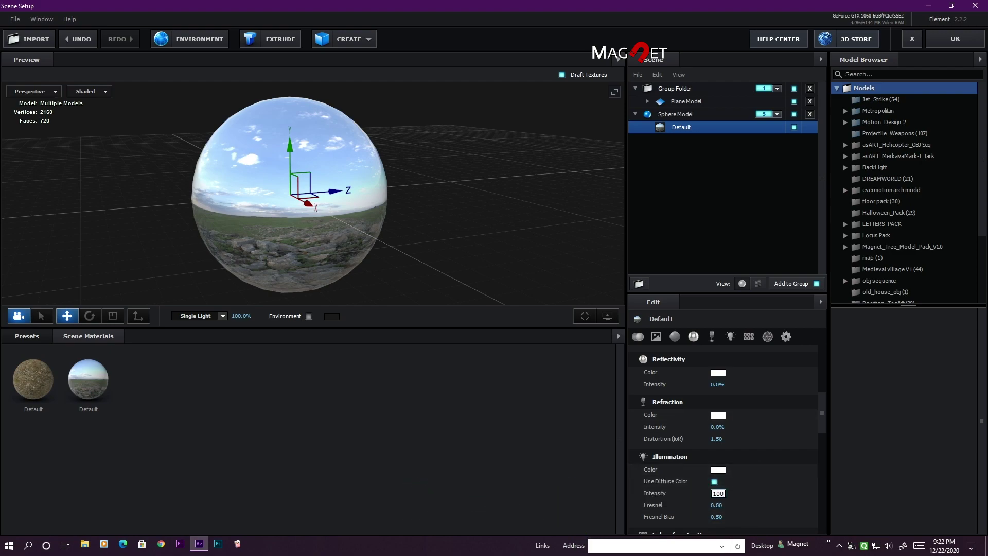
pyautogui.press('Return')
# Lower the Diffuse value in the sphere material's basic settings to 0.00
pyautogui.scroll(5, 715, 409)
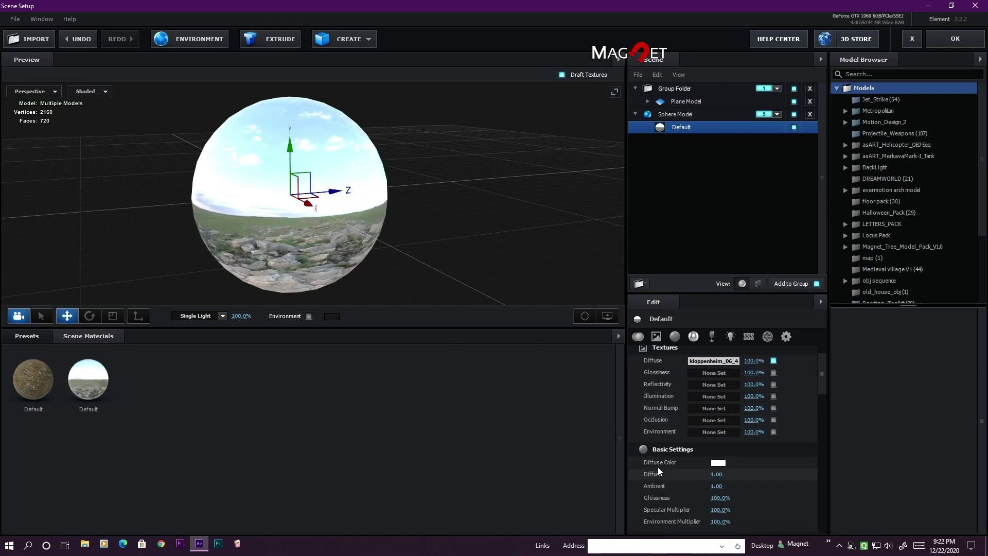
pyautogui.moveTo(725, 477); pyautogui.dragTo(575, 477)
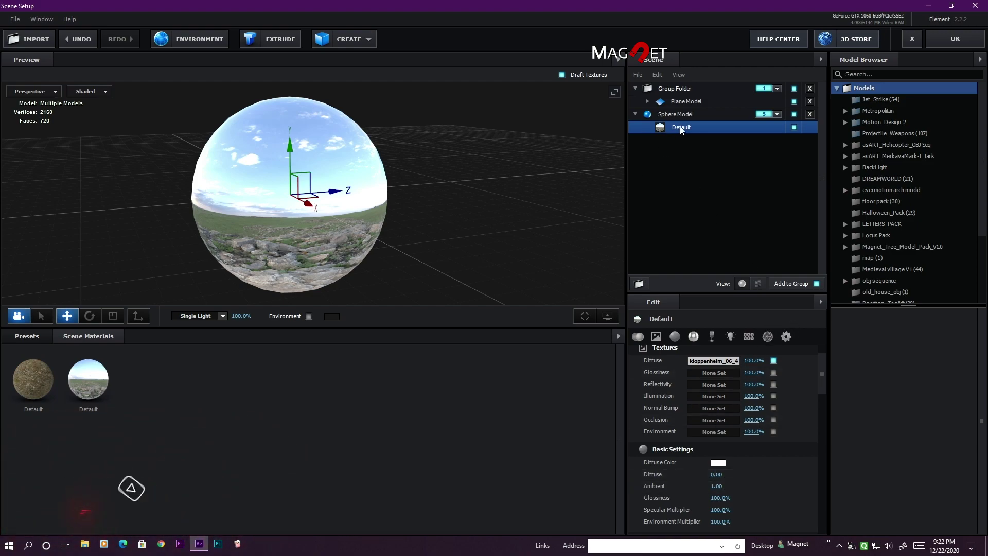
pyautogui.scroll(2, 690, 434)
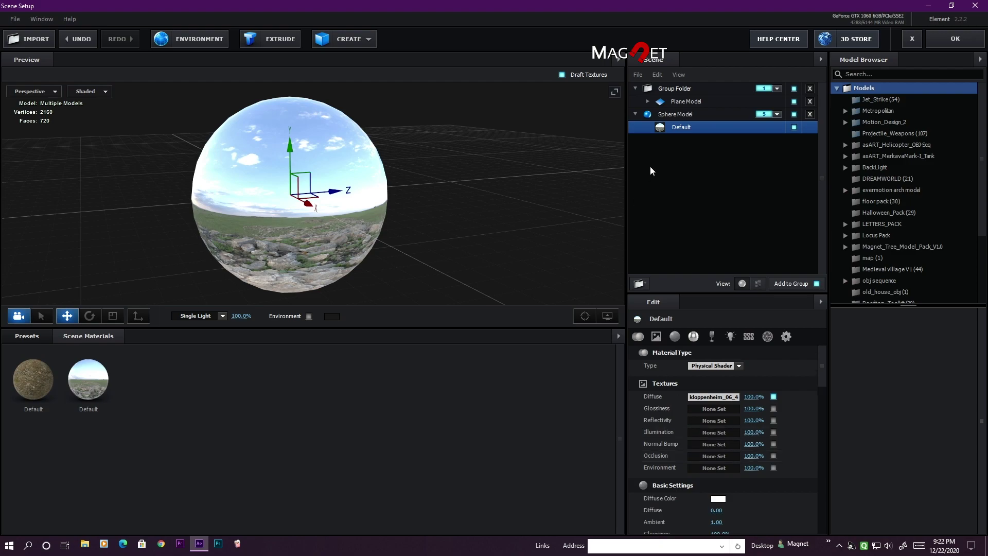
# Scale the sphere model uniformly to 10000%
pyautogui.click(675, 114)
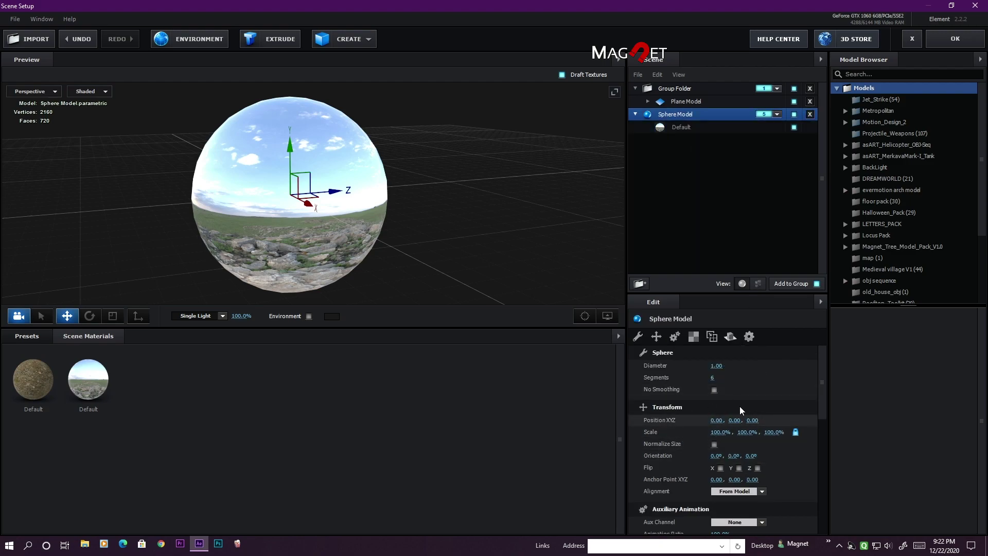
pyautogui.click(720, 433)
pyautogui.write('1000')
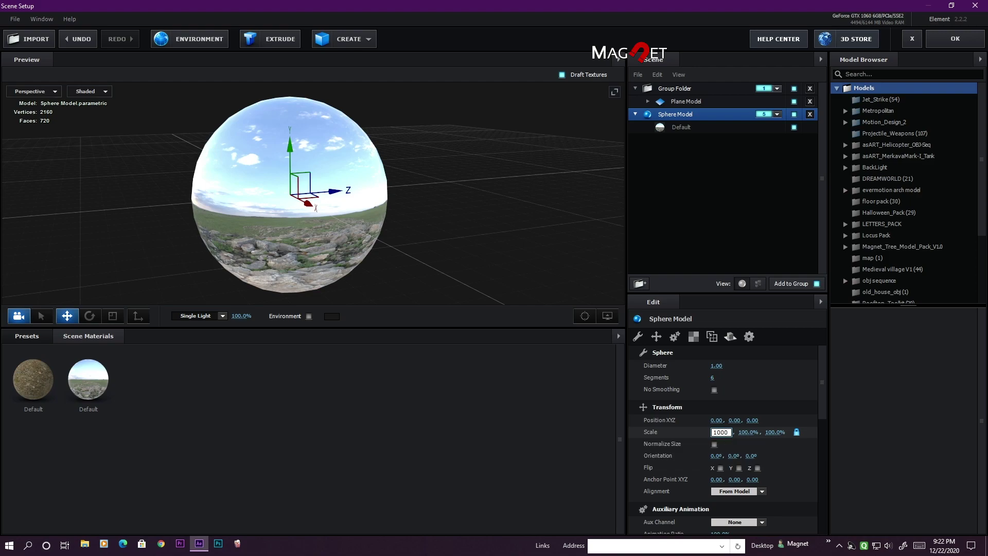
pyautogui.write('0')
pyautogui.press('Return')
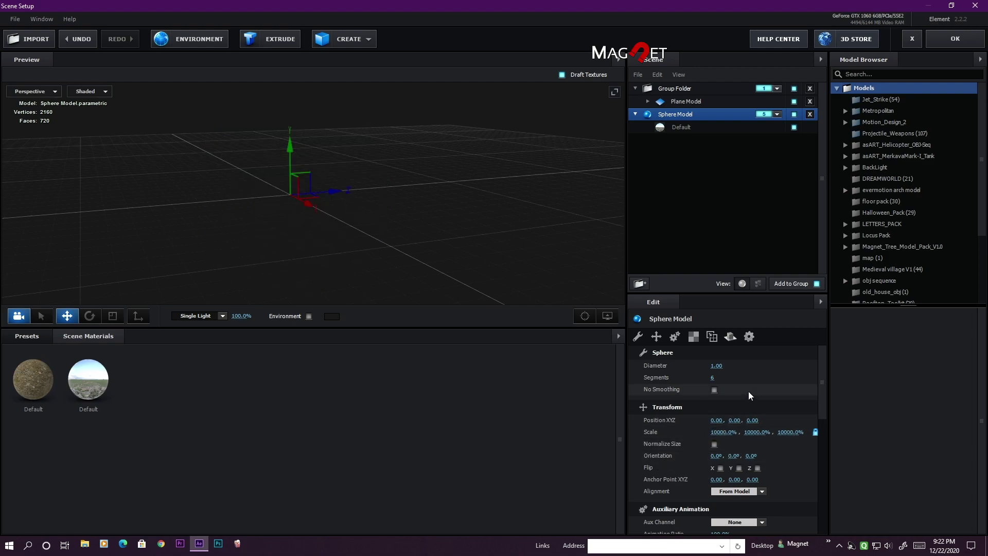
pyautogui.moveTo(467, 213); pyautogui.dragTo(355, 206)
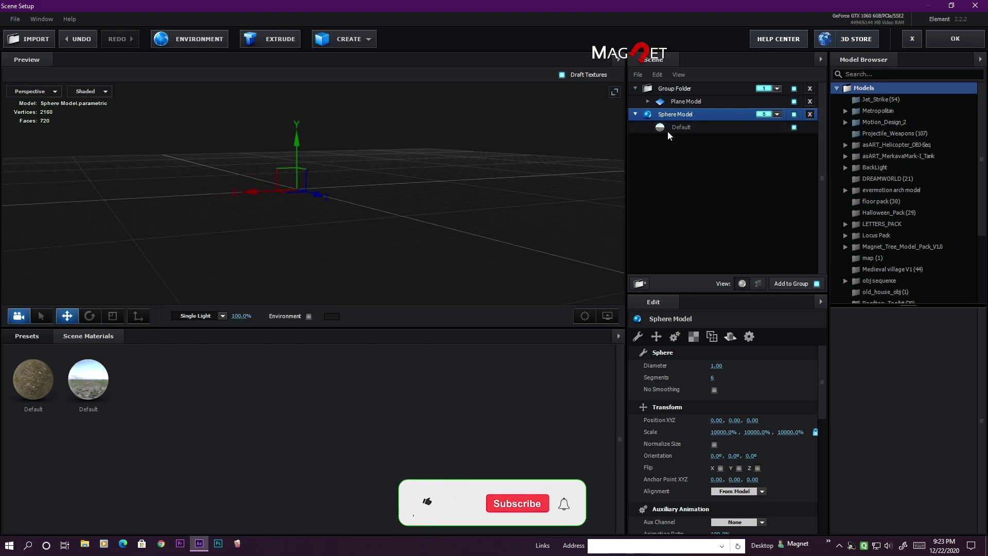
# Enable Draw Backfaces in the sphere material's advanced settings and look around inside the sphere
pyautogui.click(691, 128)
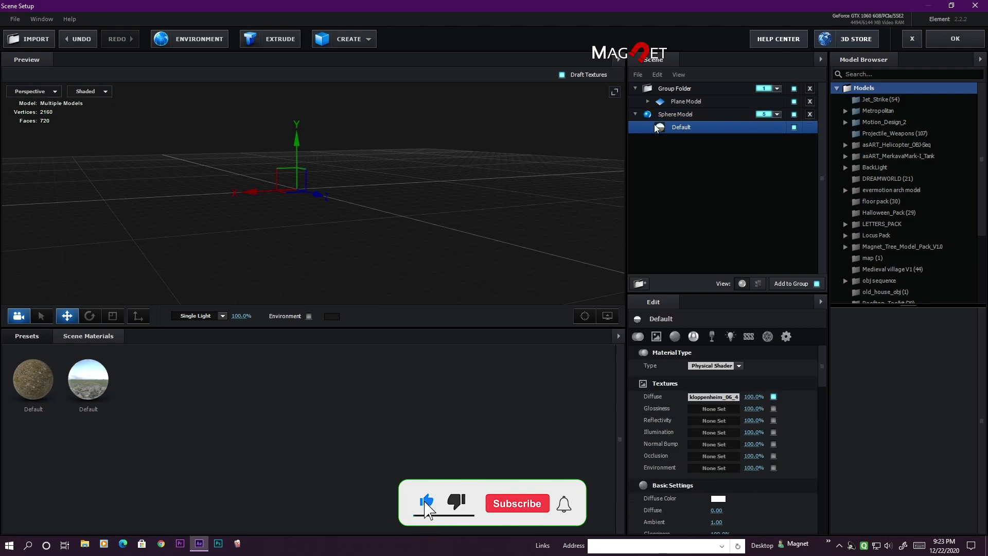
pyautogui.click(785, 336)
pyautogui.scroll(-2, 710, 432)
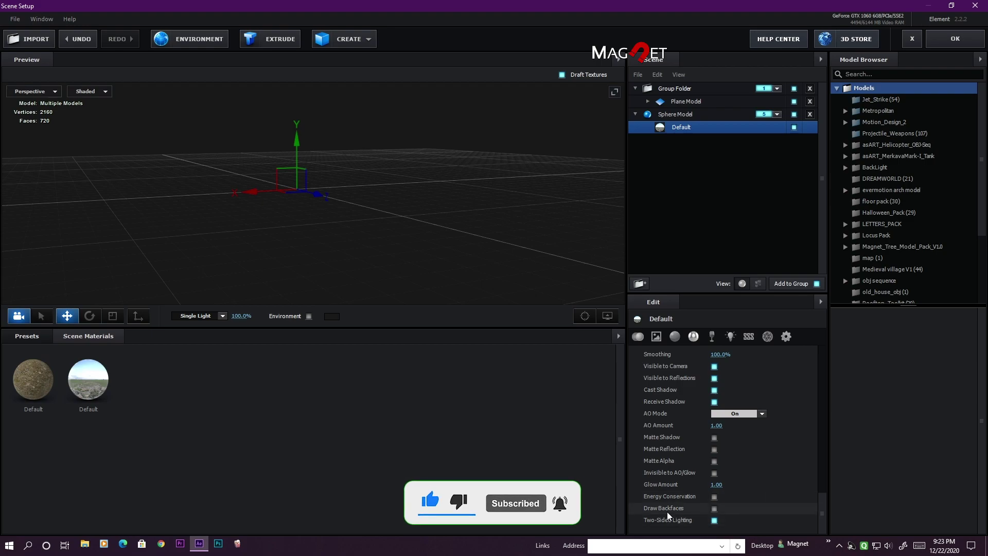
pyautogui.click(714, 508)
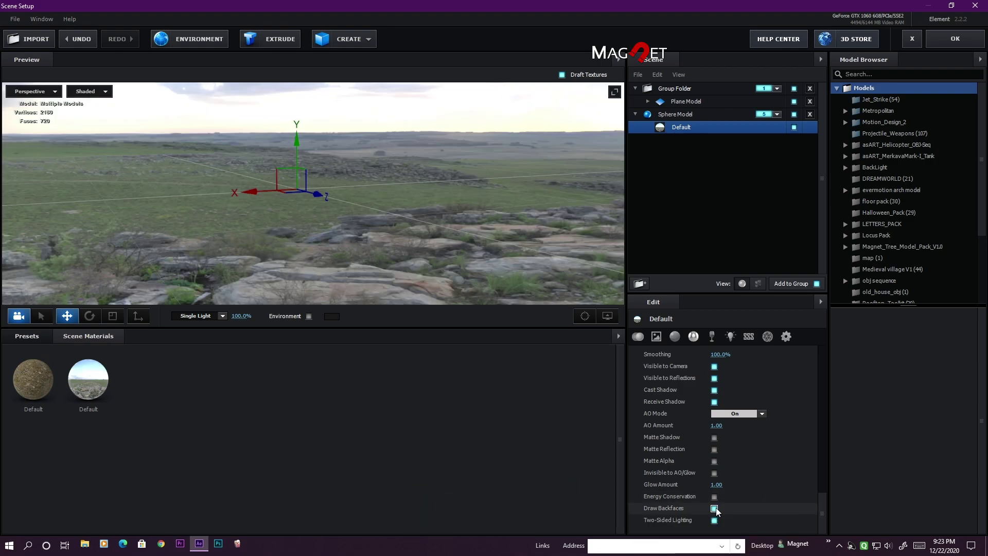
pyautogui.moveTo(420, 210); pyautogui.dragTo(235, 214)
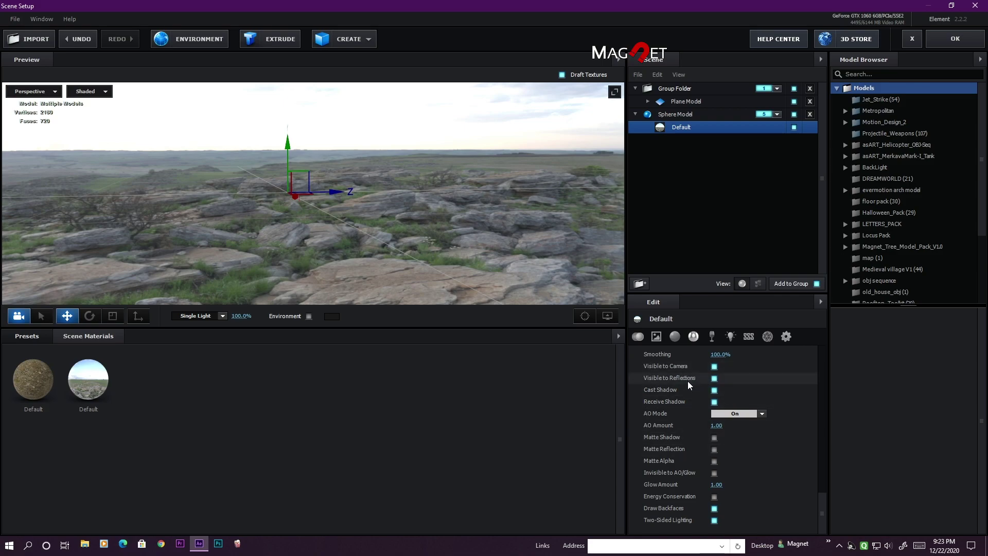
# Disable Visible to Reflections, Cast Shadow and Receive Shadow for the sky sphere's material and set its AO Mode to Ignore
pyautogui.click(713, 378)
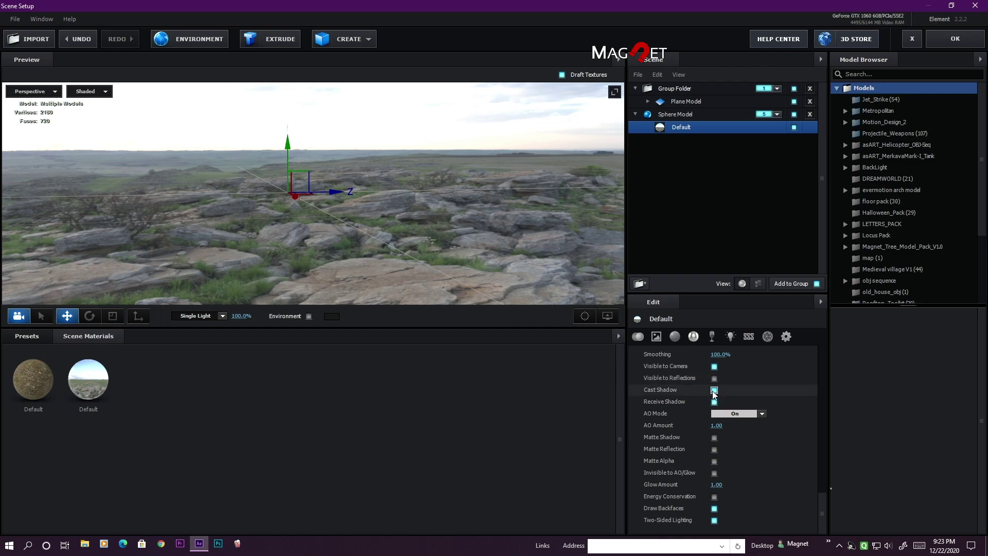
pyautogui.click(714, 390)
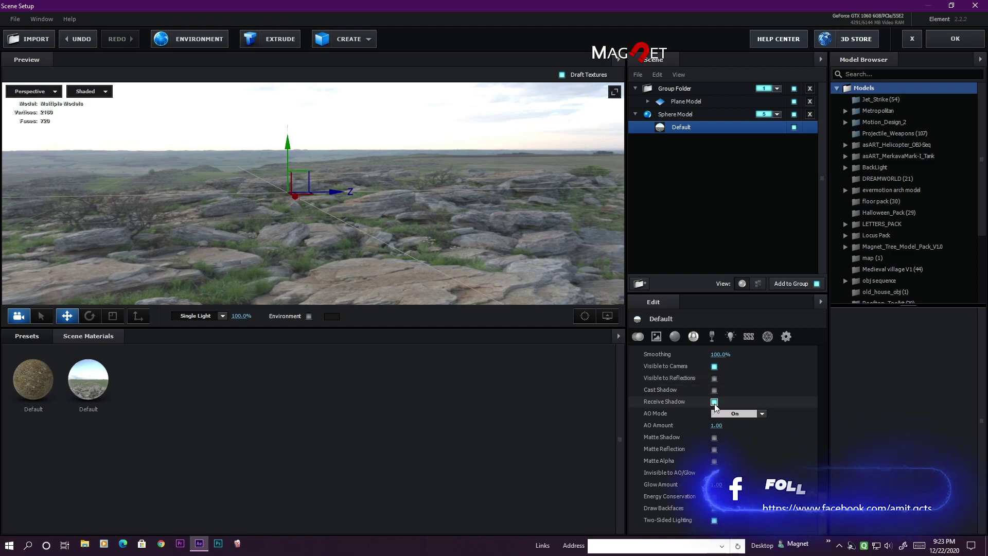
pyautogui.click(714, 402)
pyautogui.click(762, 413)
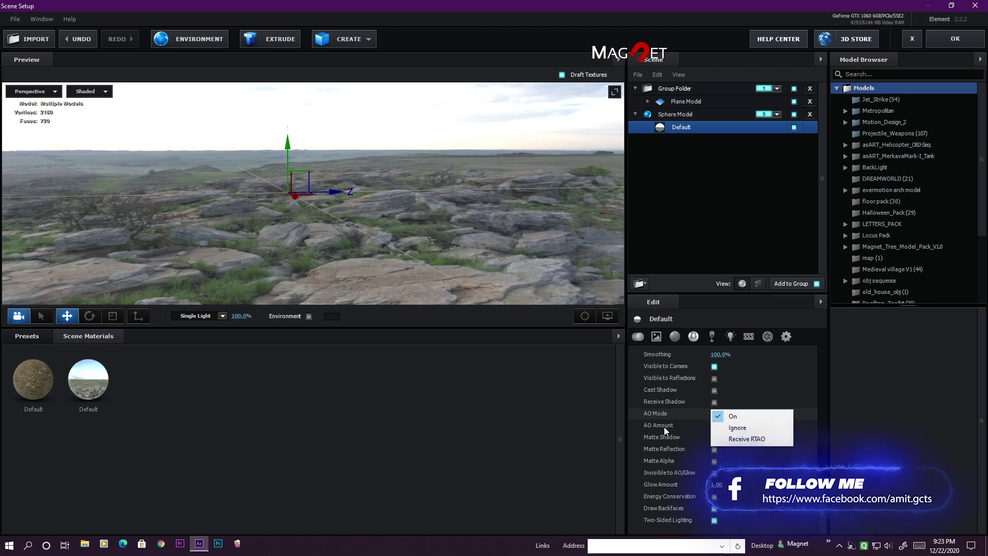
pyautogui.click(738, 428)
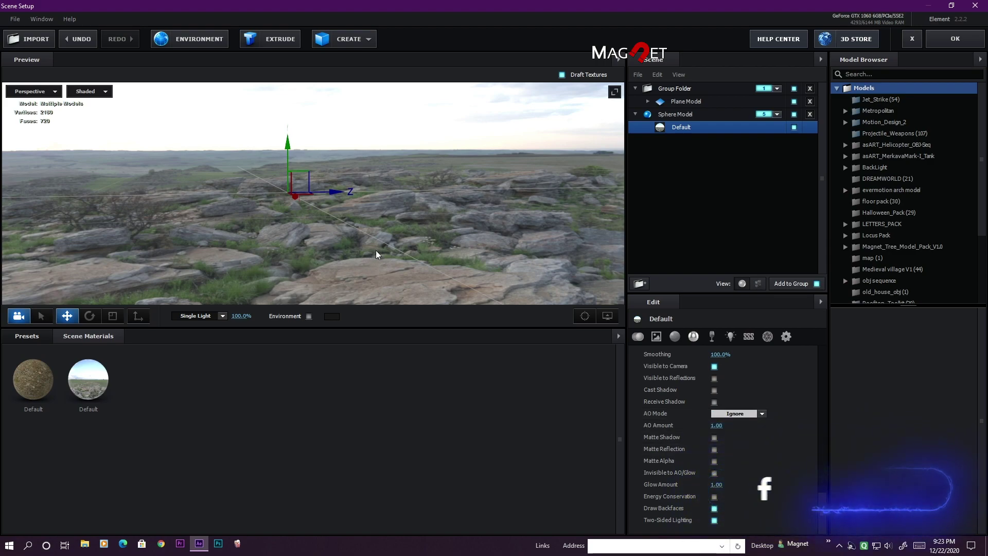
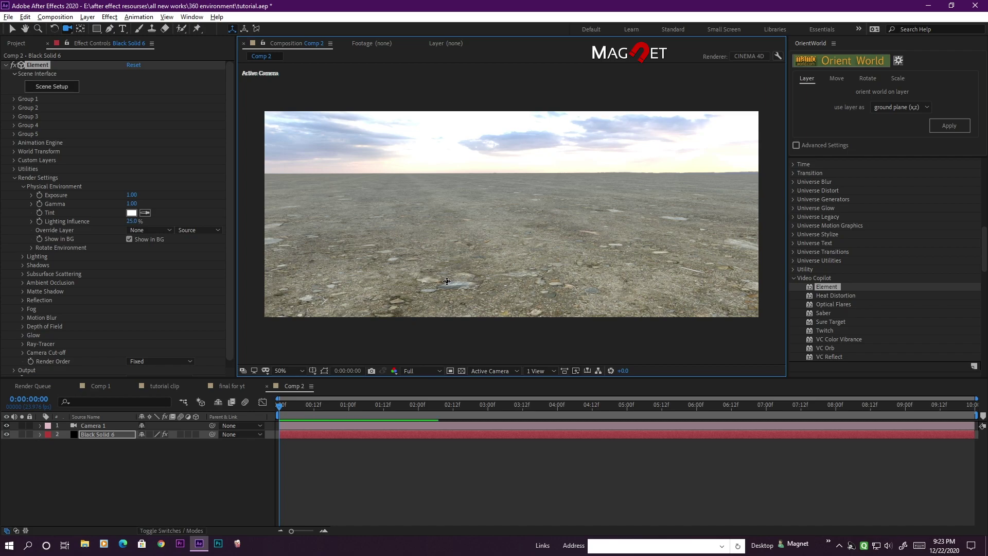
# Create a group null for Group 1 from the Element effect's group utilities
pyautogui.moveTo(498, 257); pyautogui.dragTo(589, 238)
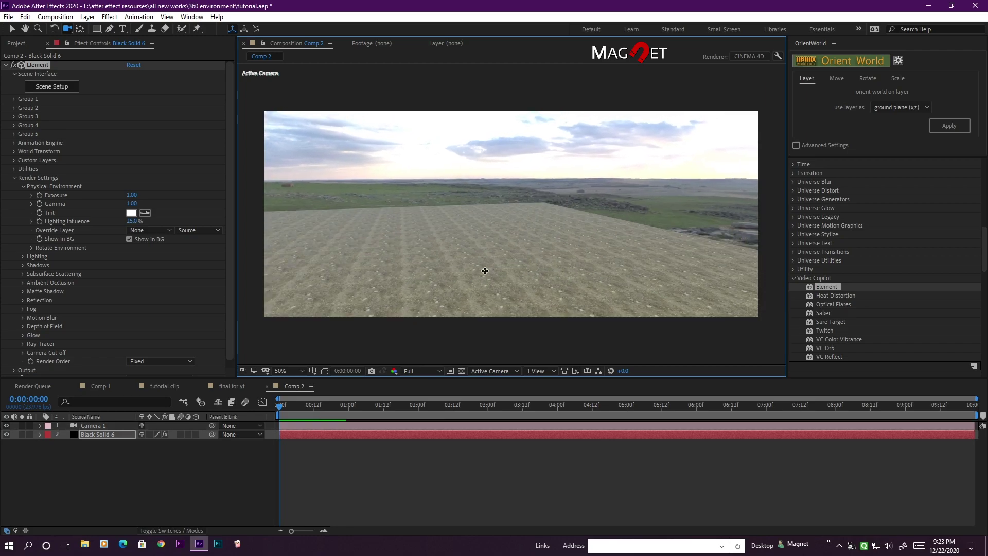
pyautogui.moveTo(620, 178); pyautogui.dragTo(559, 237)
pyautogui.moveTo(557, 273); pyautogui.dragTo(560, 259)
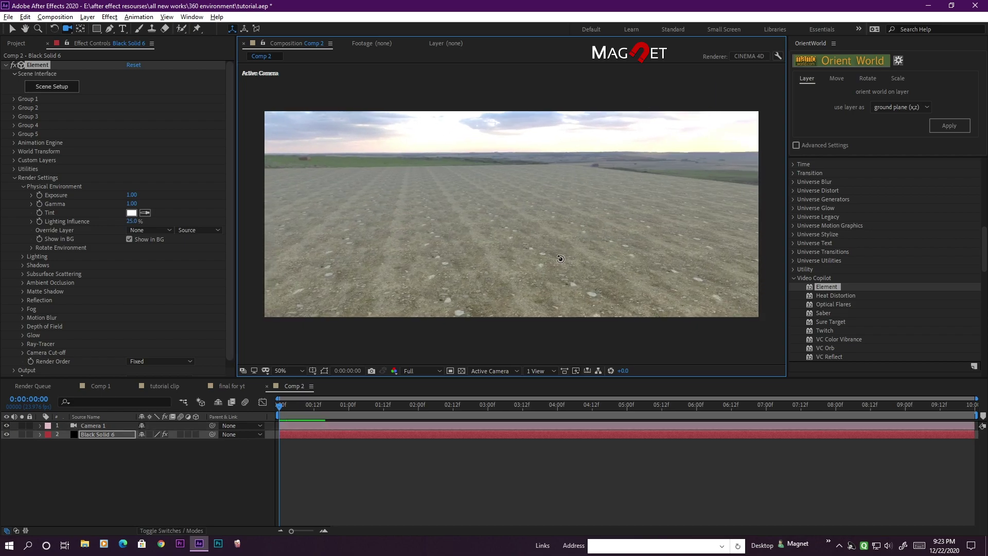
pyautogui.moveTo(428, 236); pyautogui.dragTo(411, 267)
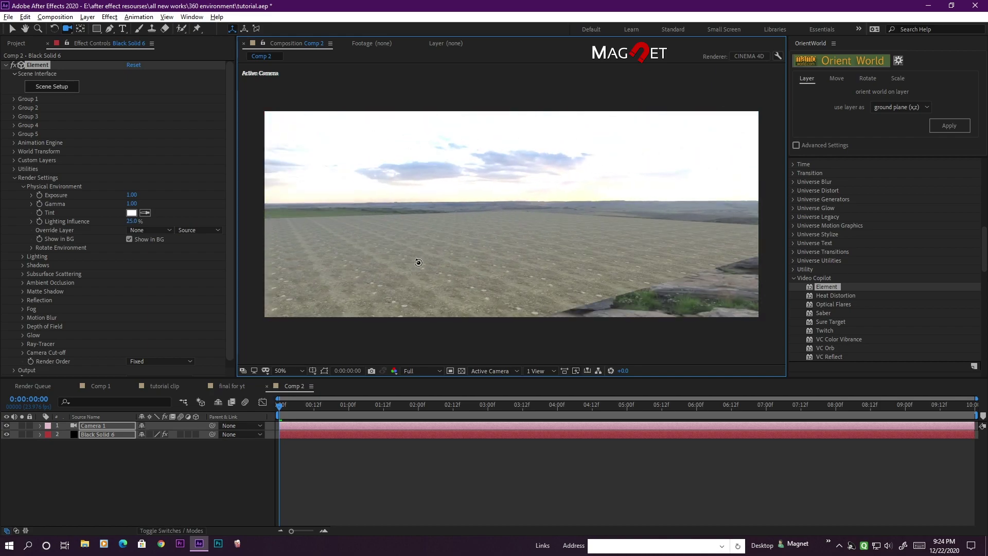
pyautogui.click(14, 99)
pyautogui.click(23, 143)
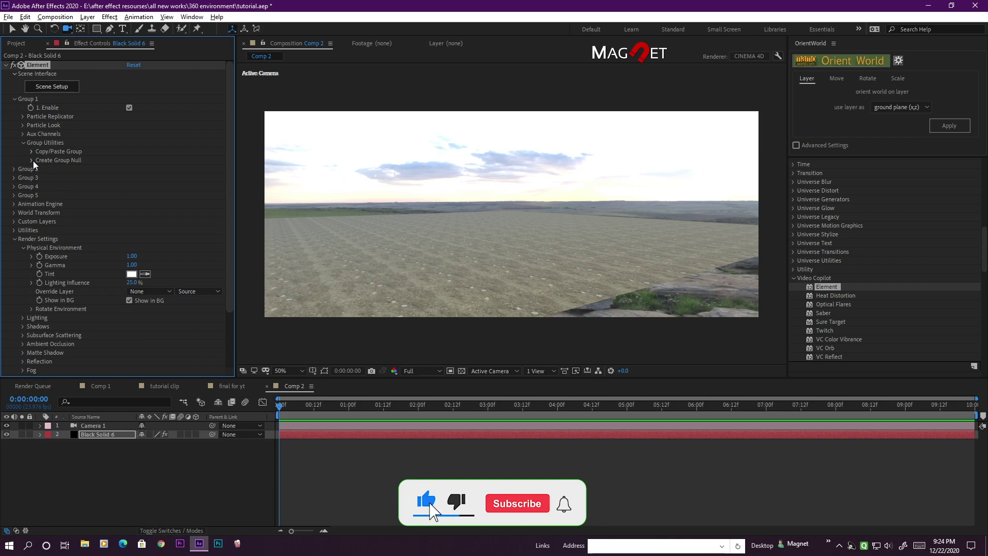
pyautogui.click(31, 160)
pyautogui.click(60, 173)
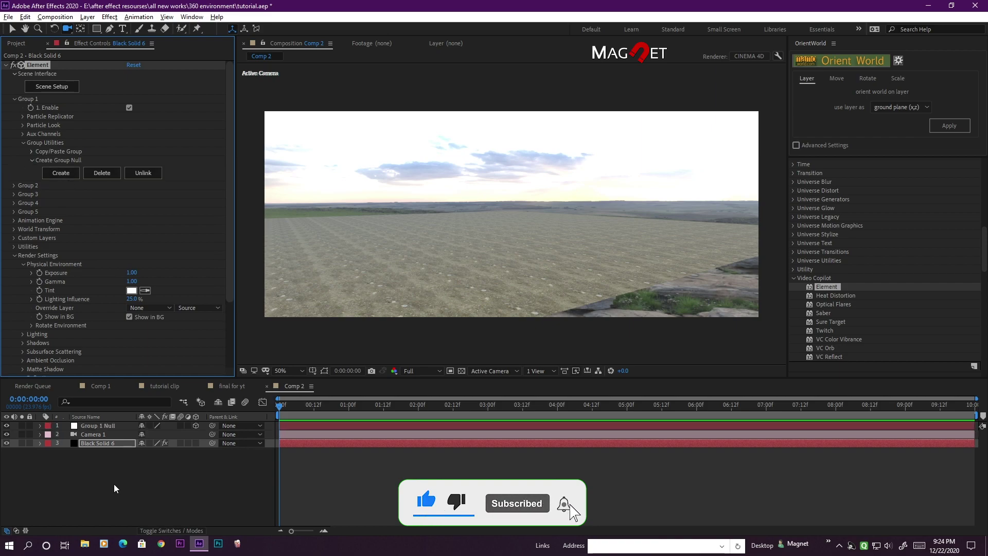
# Scale the Group 1 Null uniformly to 660% to enlarge the ground plane
pyautogui.click(99, 427)
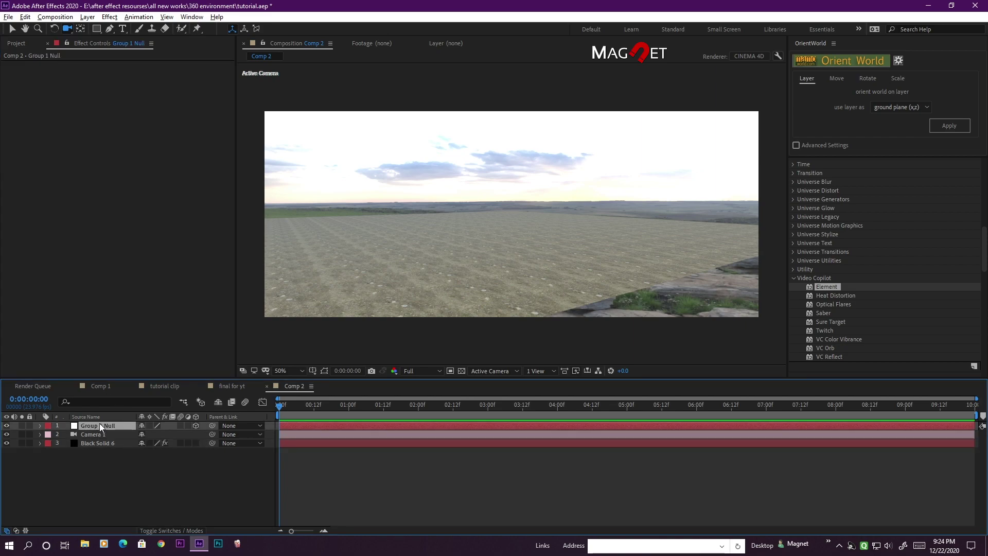
pyautogui.press('s')
pyautogui.moveTo(157, 435); pyautogui.dragTo(178, 434)
pyautogui.moveTo(551, 283); pyautogui.dragTo(613, 284)
pyautogui.click(102, 427)
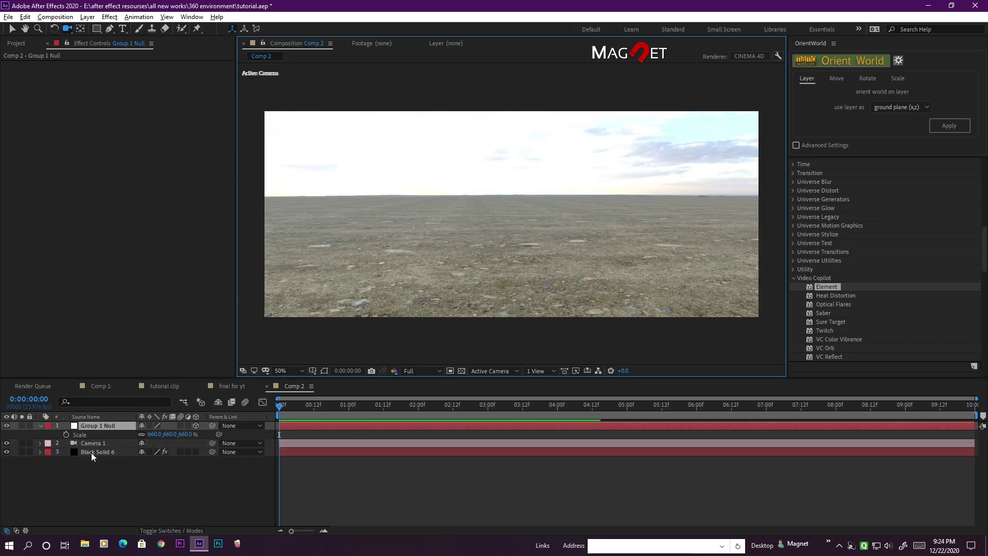
# Enable fog in Element's render settings with light grey C2C2C2 as its color and a start distance of 3190
pyautogui.click(91, 453)
pyautogui.scroll(-3, 55, 233)
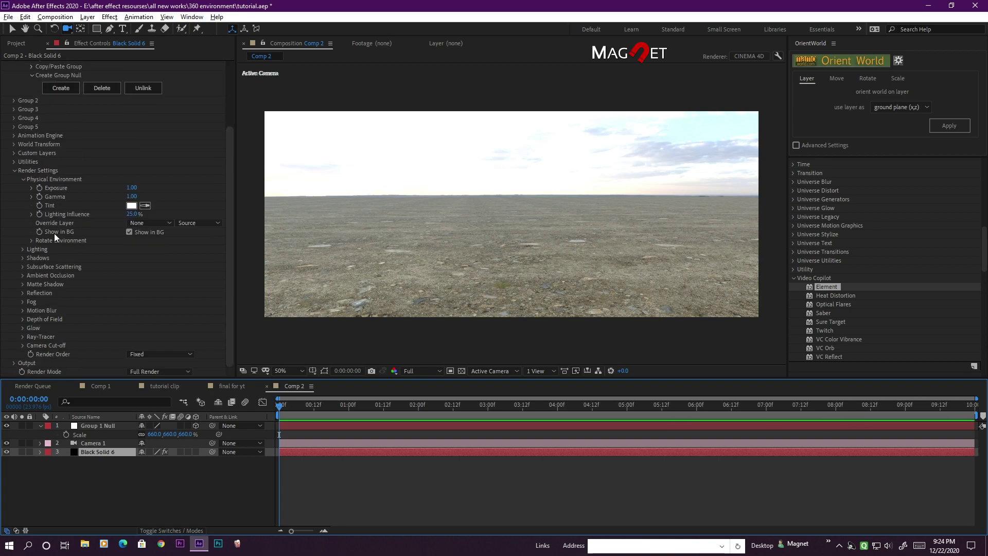
pyautogui.click(22, 302)
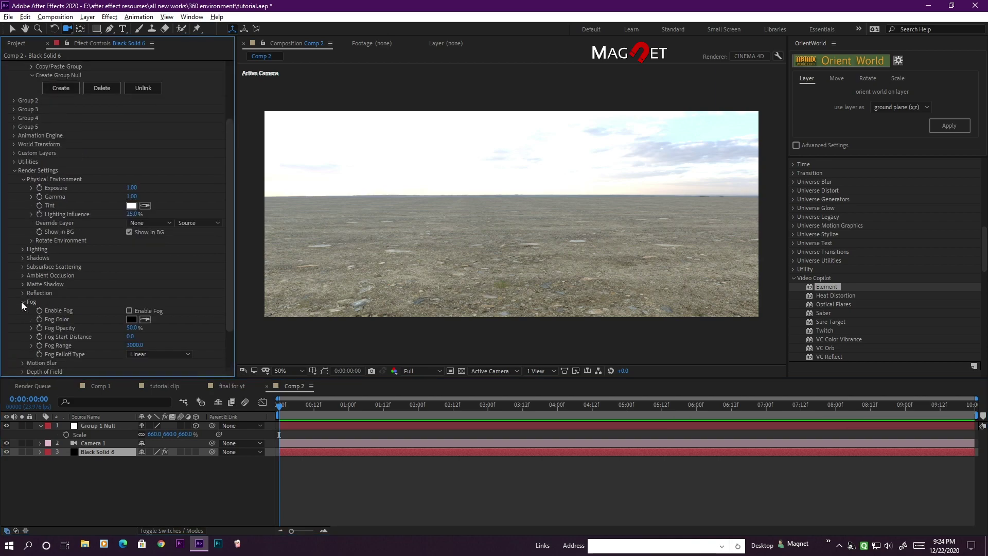
pyautogui.click(129, 311)
pyautogui.click(131, 320)
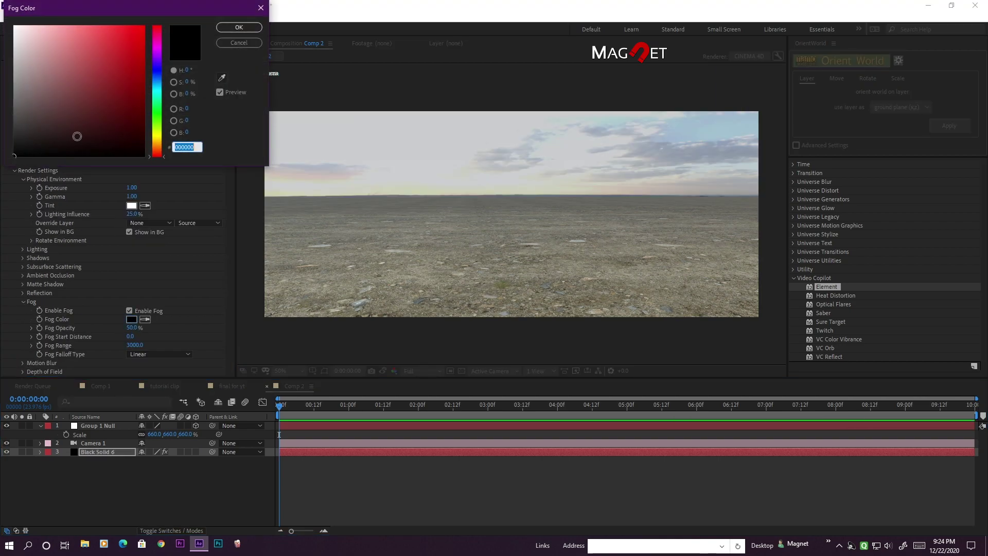
pyautogui.moveTo(29, 76); pyautogui.dragTo(8, 60)
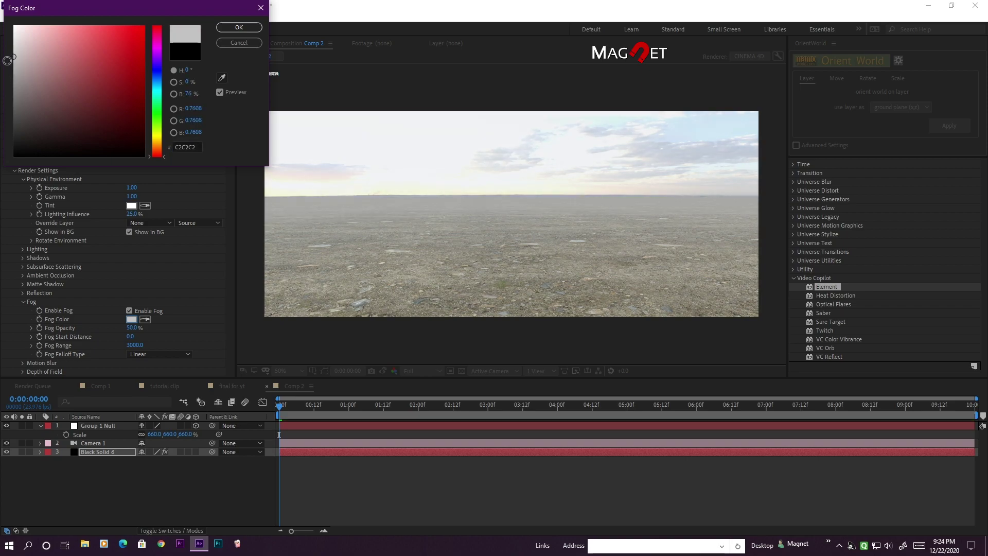
pyautogui.click(238, 27)
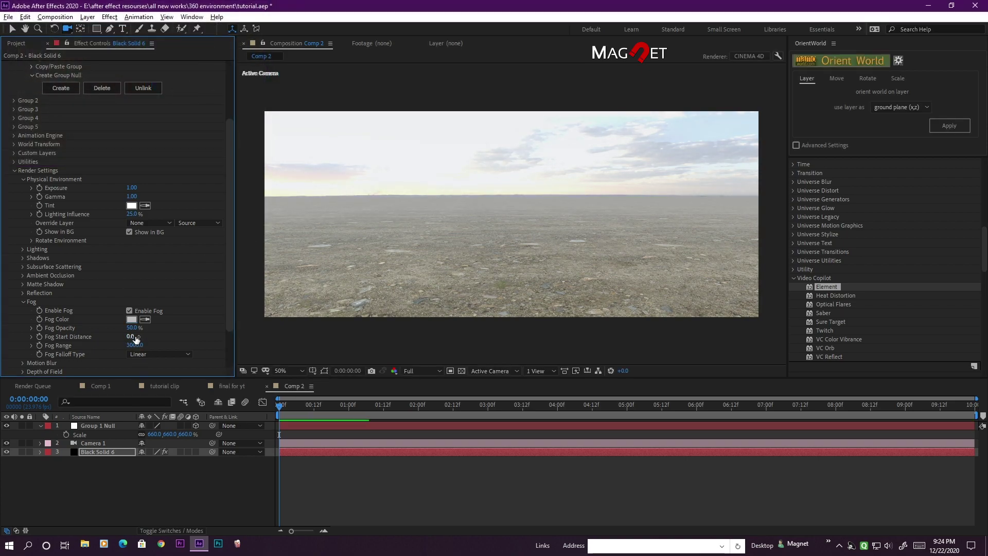
pyautogui.moveTo(143, 336); pyautogui.dragTo(321, 330)
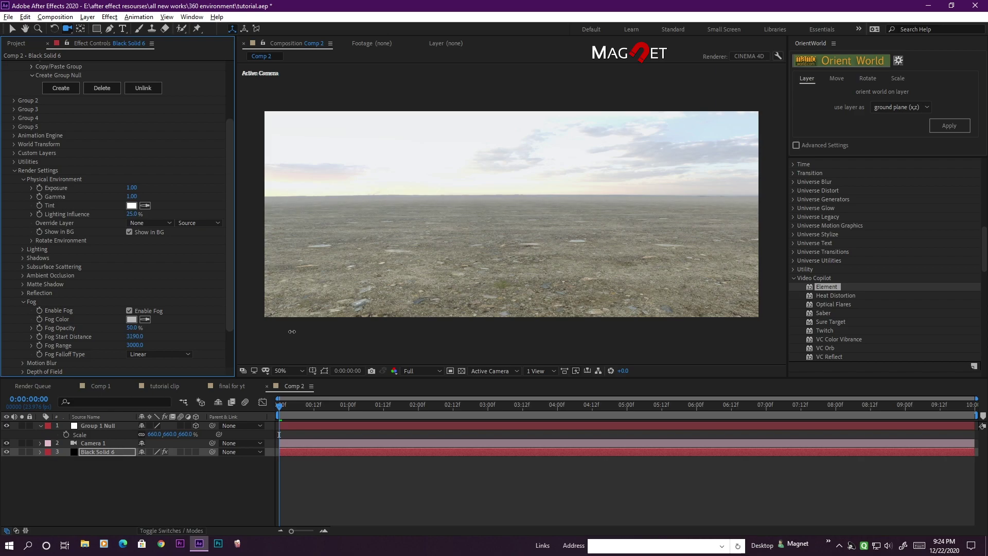
# Examine the fogged ground plane and the horizon from several camera angles
pyautogui.moveTo(535, 255); pyautogui.dragTo(461, 269)
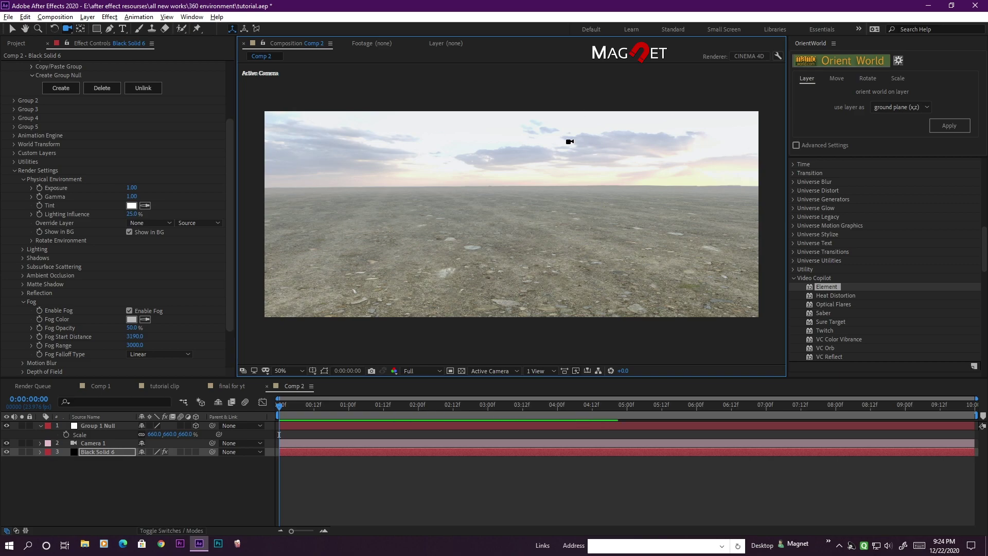
pyautogui.moveTo(506, 235); pyautogui.dragTo(587, 165)
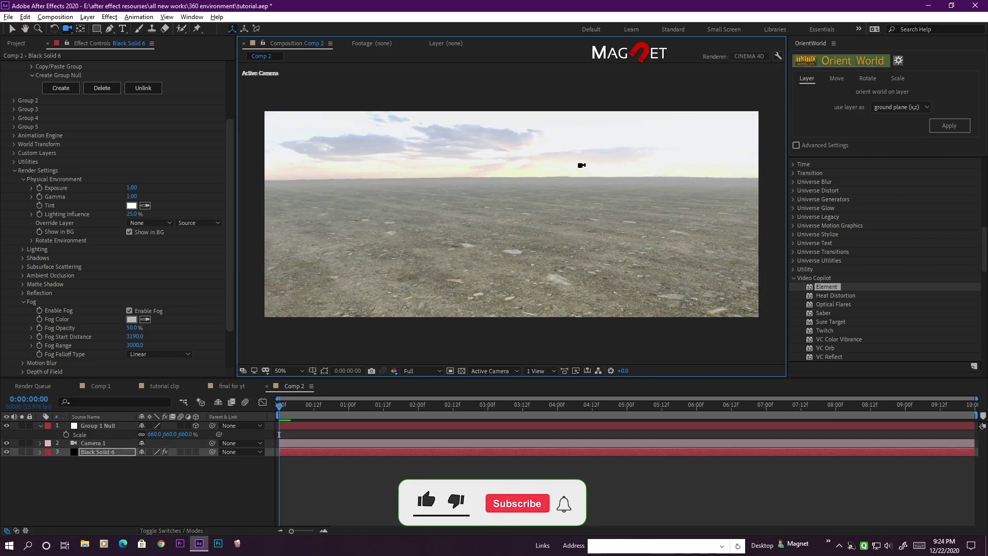
pyautogui.moveTo(470, 278); pyautogui.dragTo(478, 279)
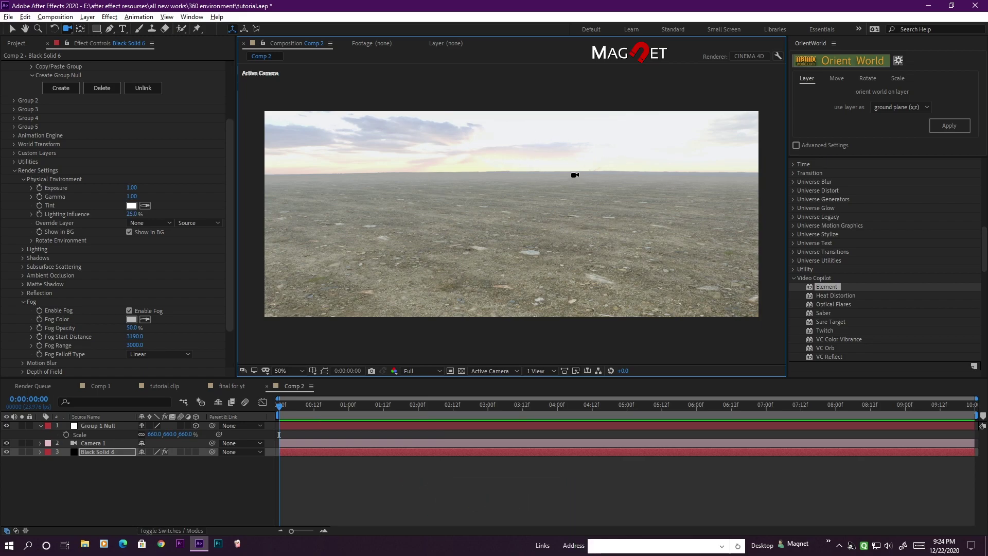
pyautogui.moveTo(469, 241); pyautogui.dragTo(481, 111)
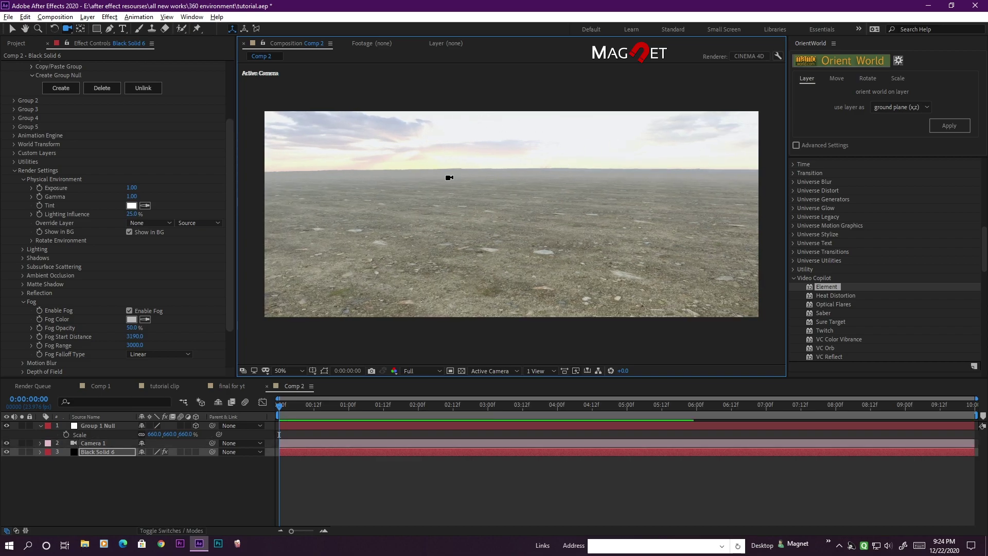
pyautogui.moveTo(502, 248); pyautogui.dragTo(657, 190)
pyautogui.moveTo(477, 280); pyautogui.dragTo(353, 232)
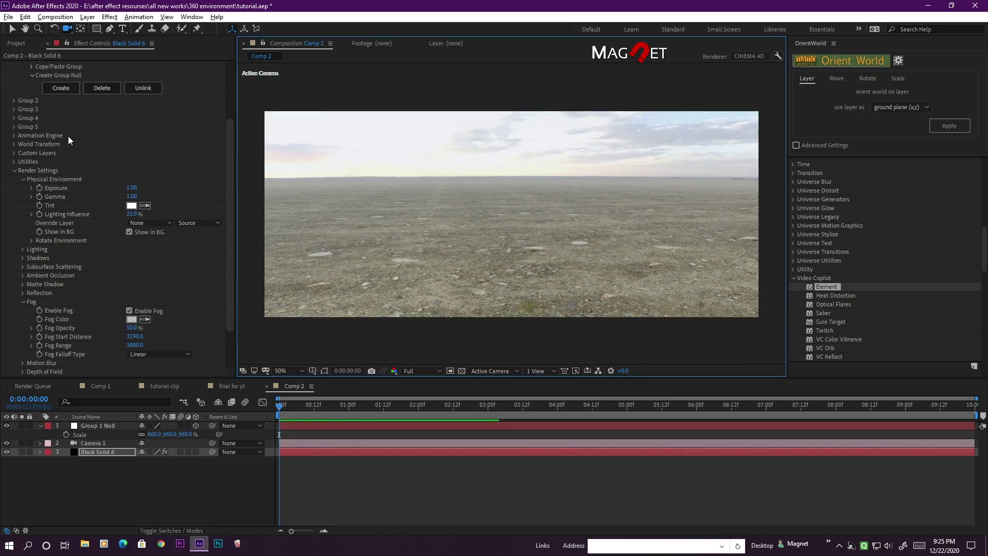
# Add a new sphere model to the Element scene and set its segments to 12
pyautogui.scroll(4, 68, 136)
pyautogui.click(52, 87)
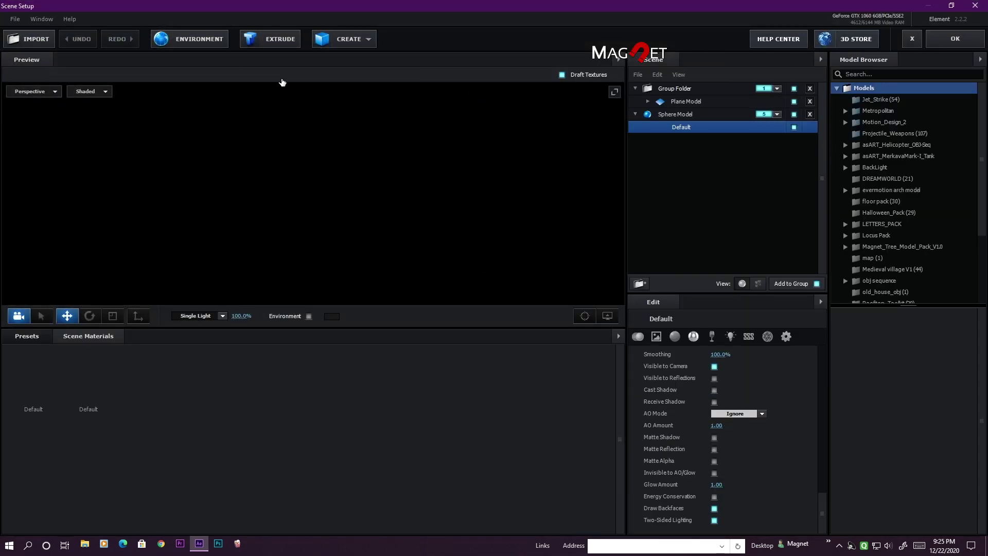
pyautogui.click(369, 41)
pyautogui.click(352, 62)
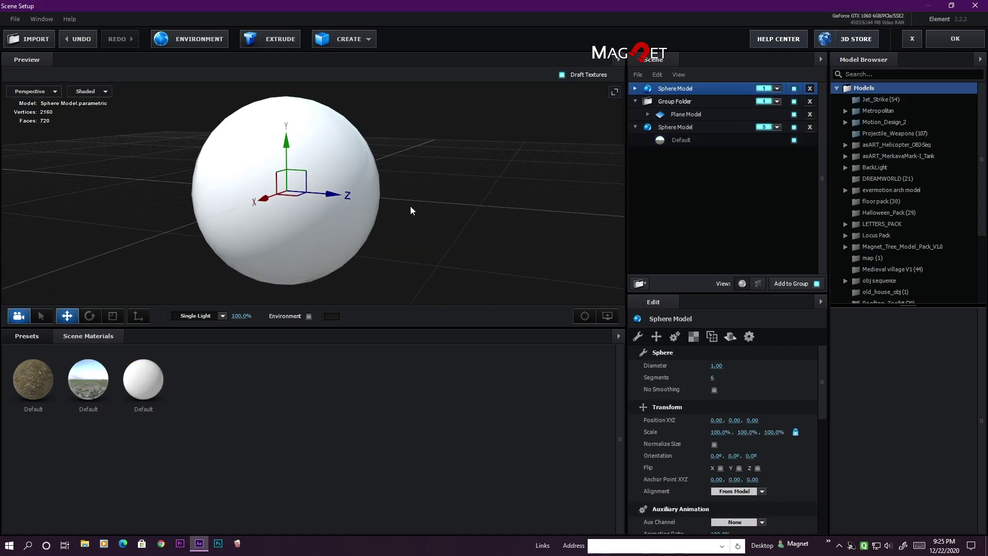
pyautogui.moveTo(716, 378); pyautogui.dragTo(737, 379)
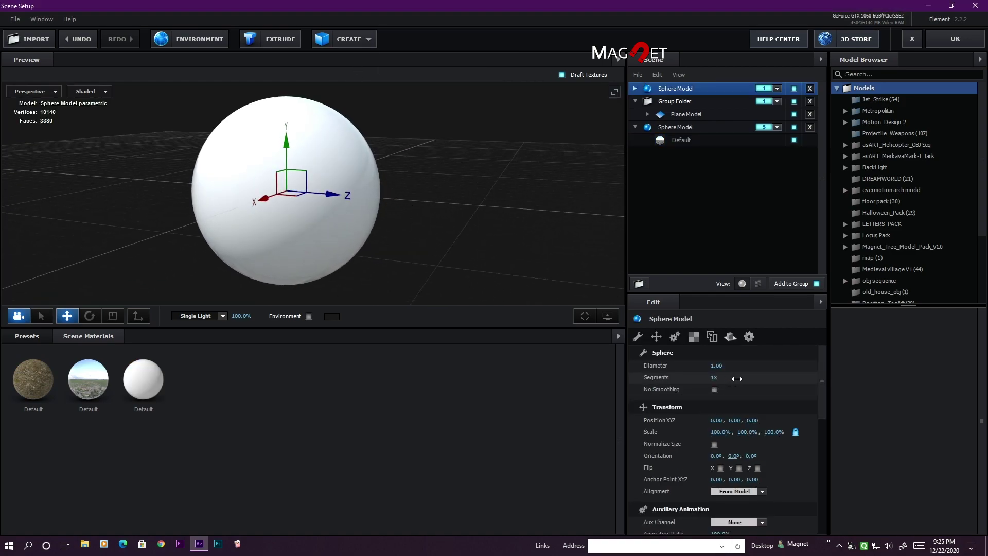
# Set the Diffuse Color of the new sphere's material to black (000000)
pyautogui.click(635, 88)
pyautogui.click(681, 102)
pyautogui.scroll(10, 663, 394)
pyautogui.scroll(-2, 709, 424)
pyautogui.scroll(-1, 709, 424)
pyautogui.click(718, 426)
pyautogui.moveTo(665, 416); pyautogui.dragTo(629, 505)
pyautogui.click(798, 491)
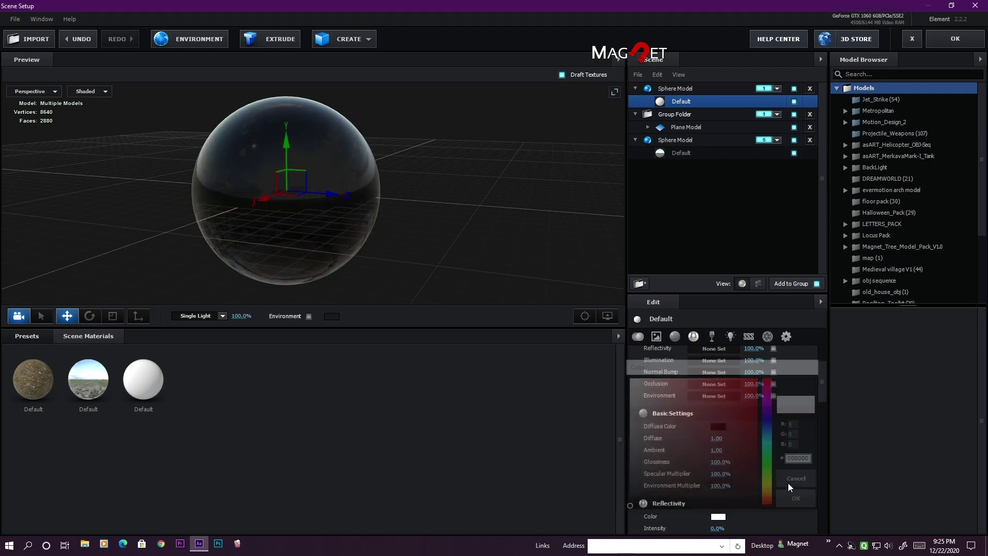
# Raise the reflectivity intensity of the new sphere's material to 100%
pyautogui.scroll(-1, 684, 453)
pyautogui.moveTo(716, 455); pyautogui.dragTo(885, 459)
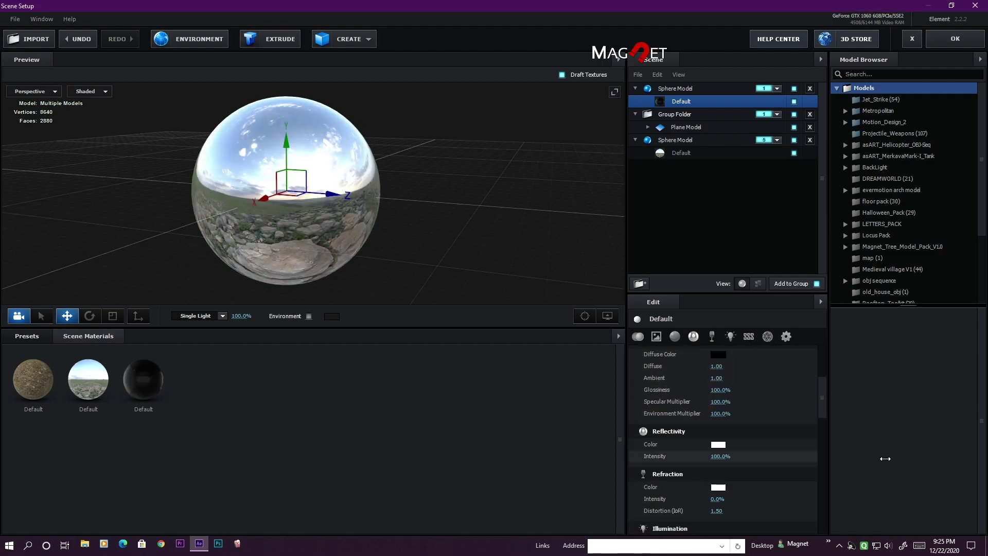
pyautogui.moveTo(337, 229); pyautogui.dragTo(401, 217)
# Set the new sphere model's Reflect Mode to Spherical
pyautogui.click(678, 88)
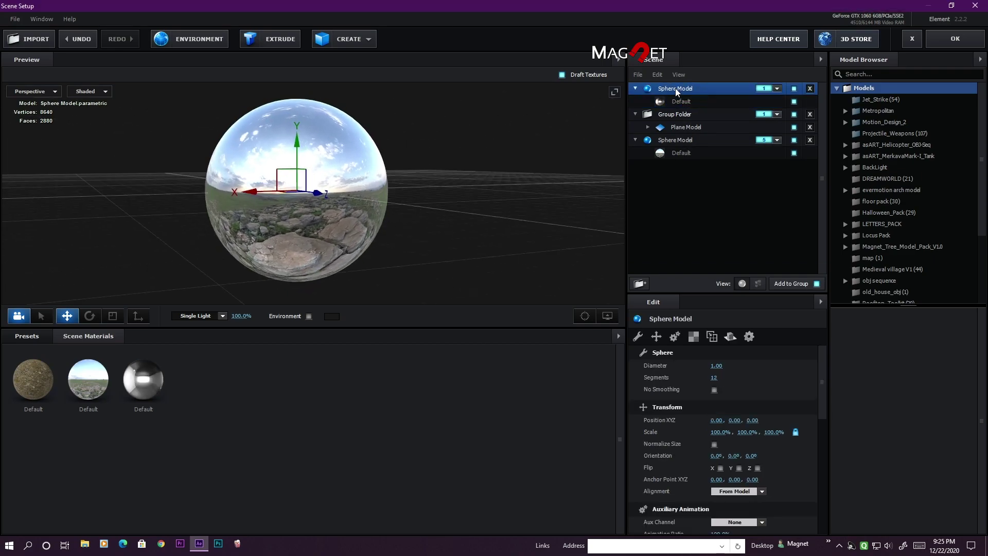
pyautogui.click(730, 337)
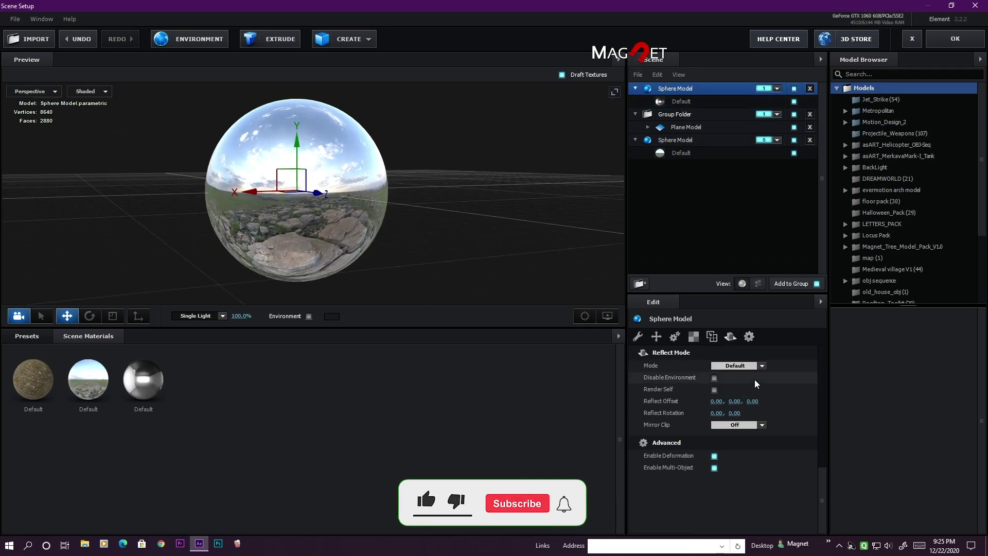
pyautogui.click(761, 366)
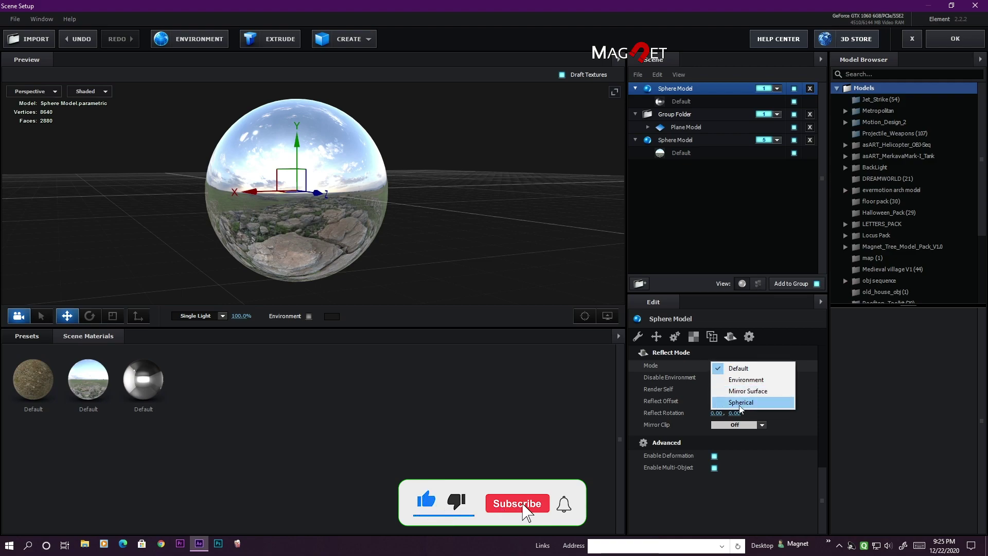
pyautogui.click(745, 401)
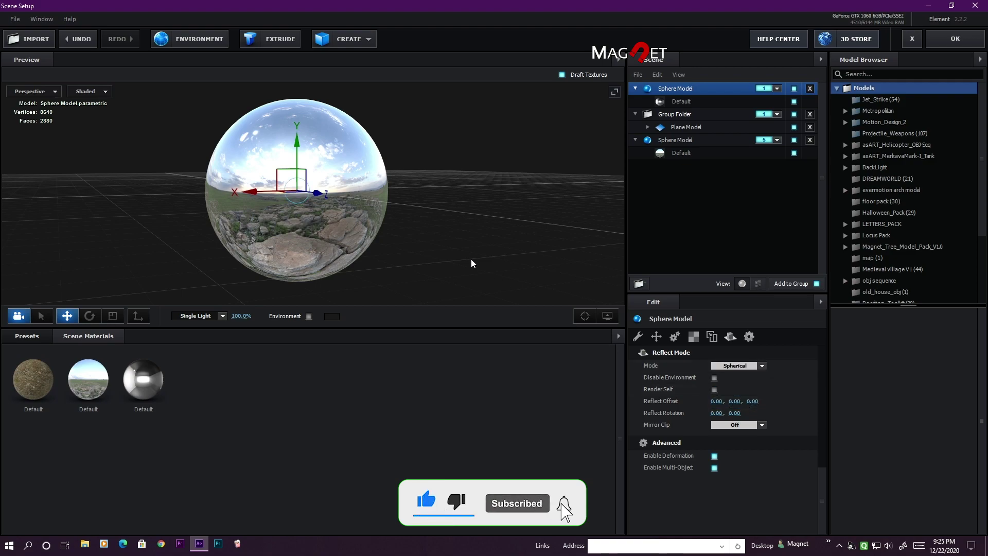
# Set the new sphere's alignment to Bottom and apply the scene setup to the composition
pyautogui.click(638, 336)
pyautogui.scroll(-3, 668, 440)
pyautogui.click(762, 418)
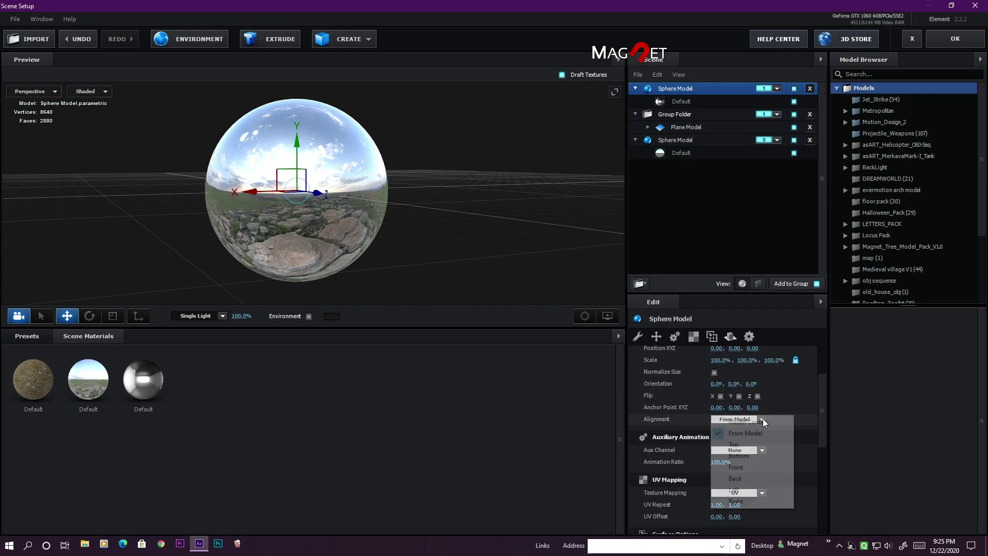
pyautogui.click(741, 456)
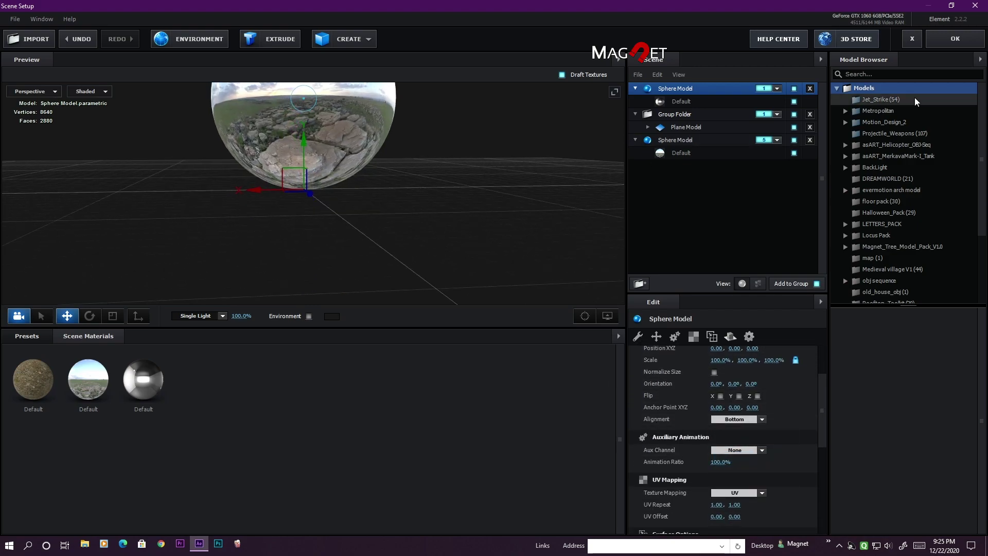
pyautogui.click(953, 38)
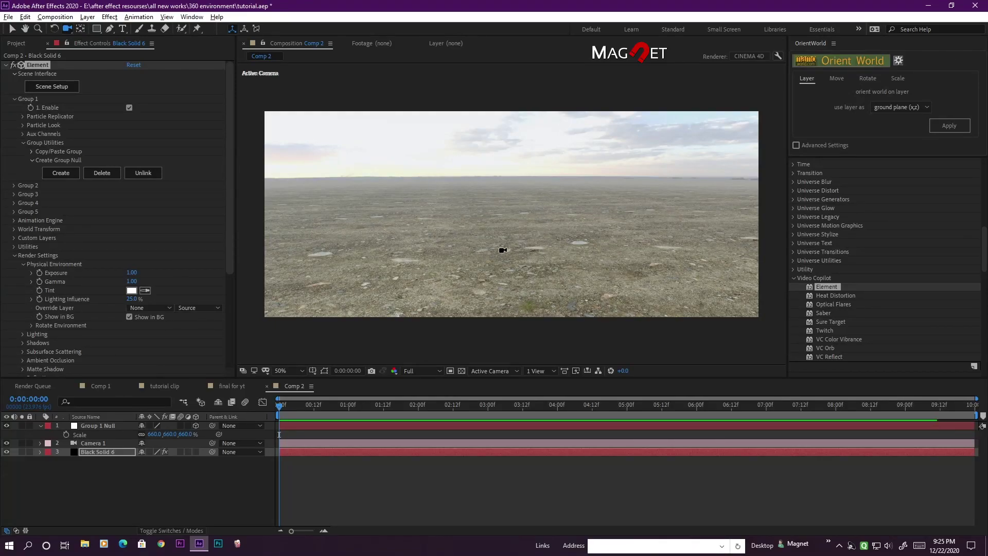
# Assign the reflective sphere model to group 2 in the scene setup and apply it to the composition
pyautogui.click(54, 91)
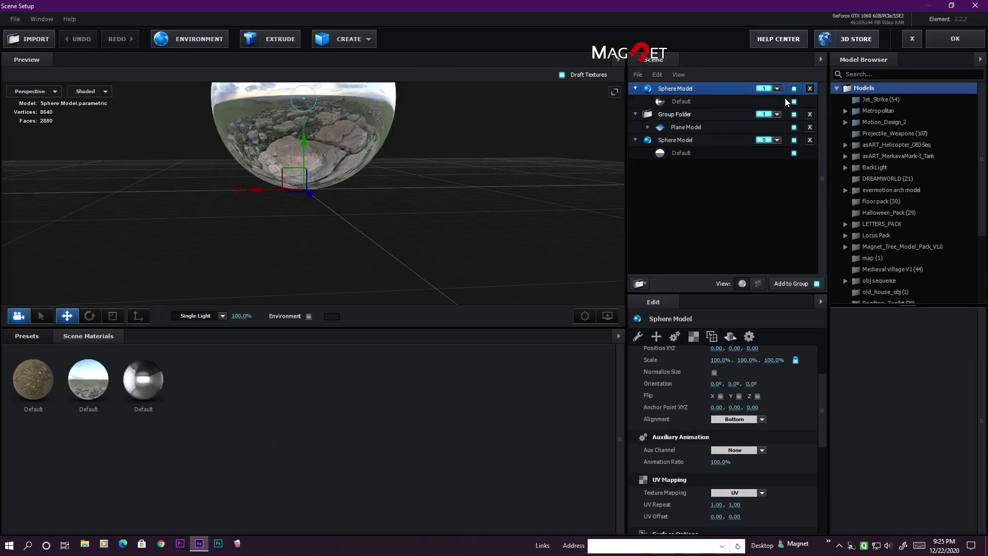
pyautogui.click(777, 89)
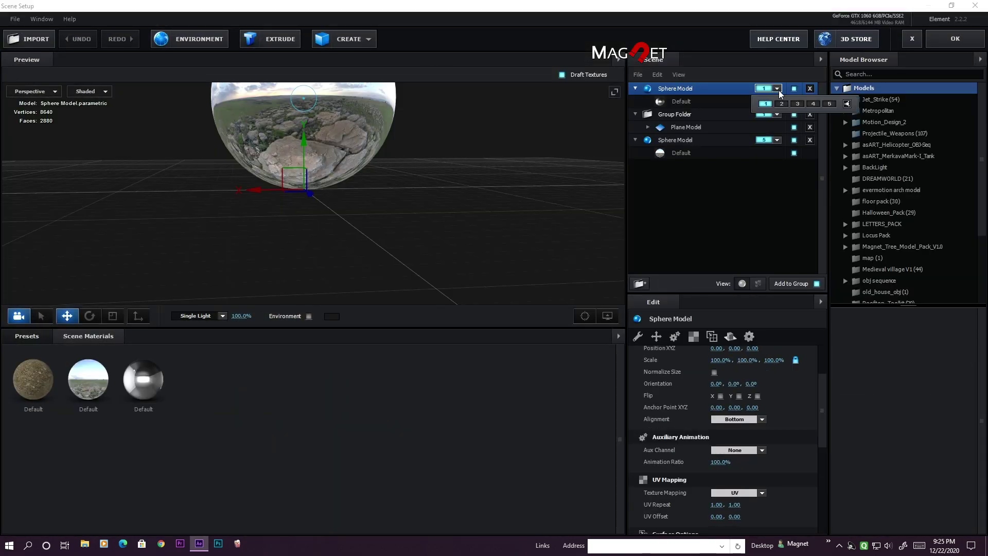
pyautogui.click(781, 104)
pyautogui.click(962, 39)
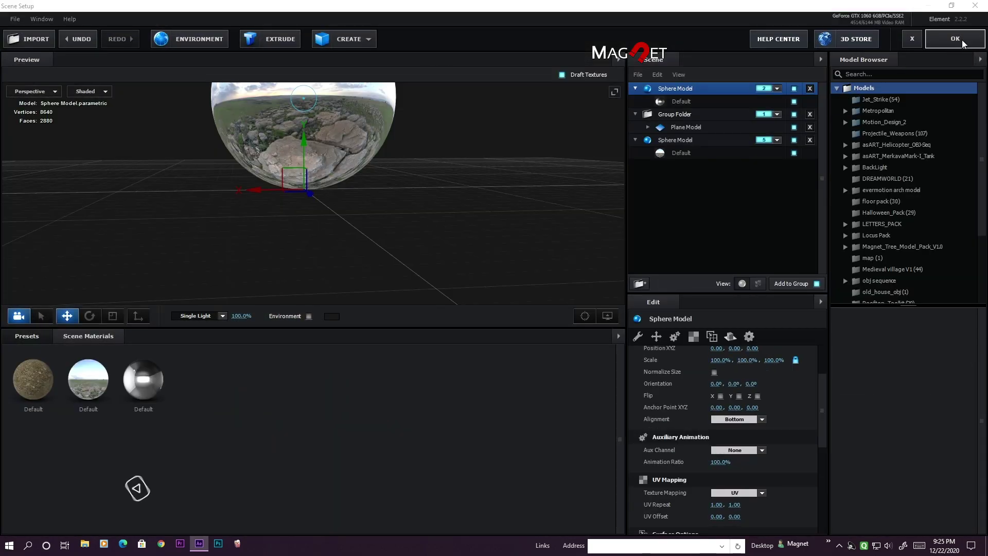
pyautogui.moveTo(533, 258); pyautogui.dragTo(433, 147)
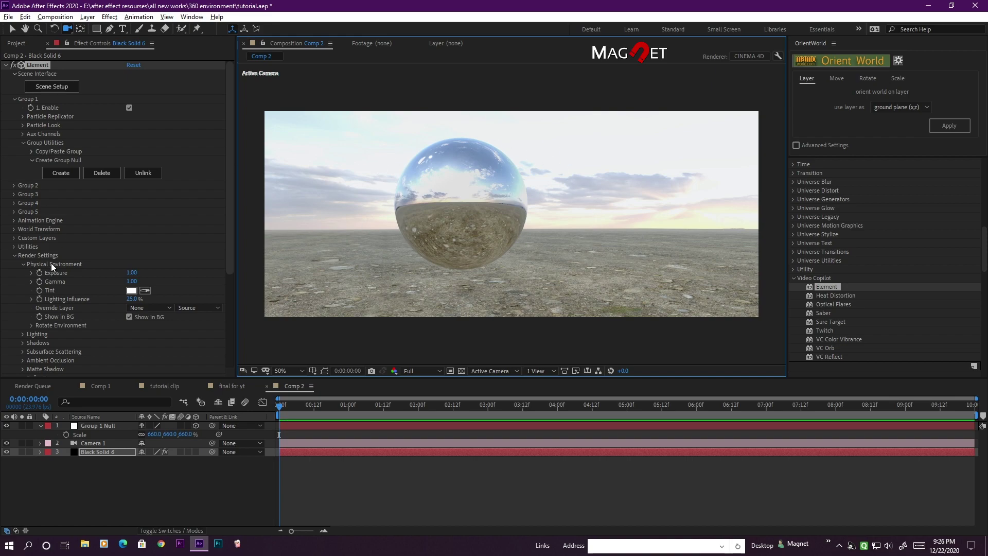
# Enable ambient occlusion in the Element render settings and set the AO Mode to Ray-Traced
pyautogui.scroll(-5, 69, 252)
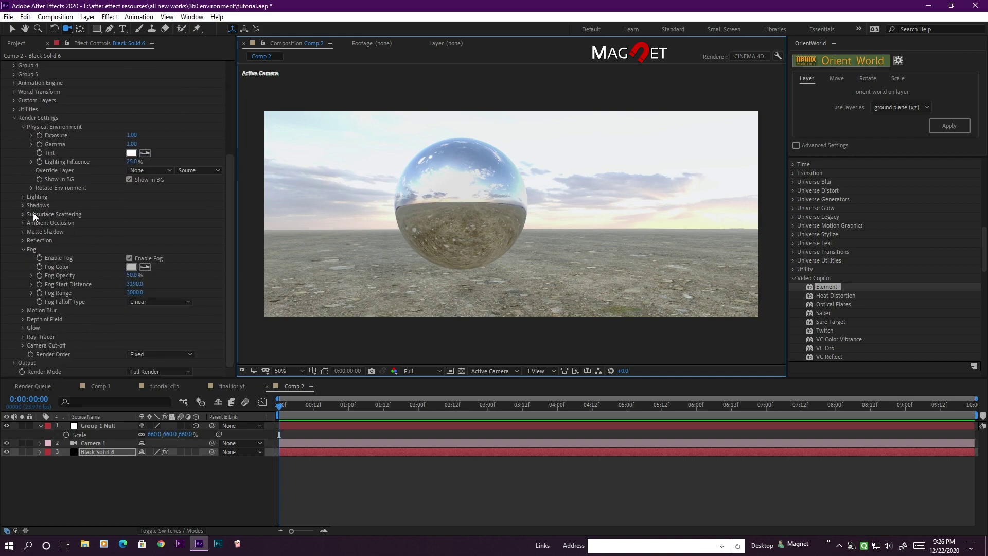
pyautogui.click(23, 223)
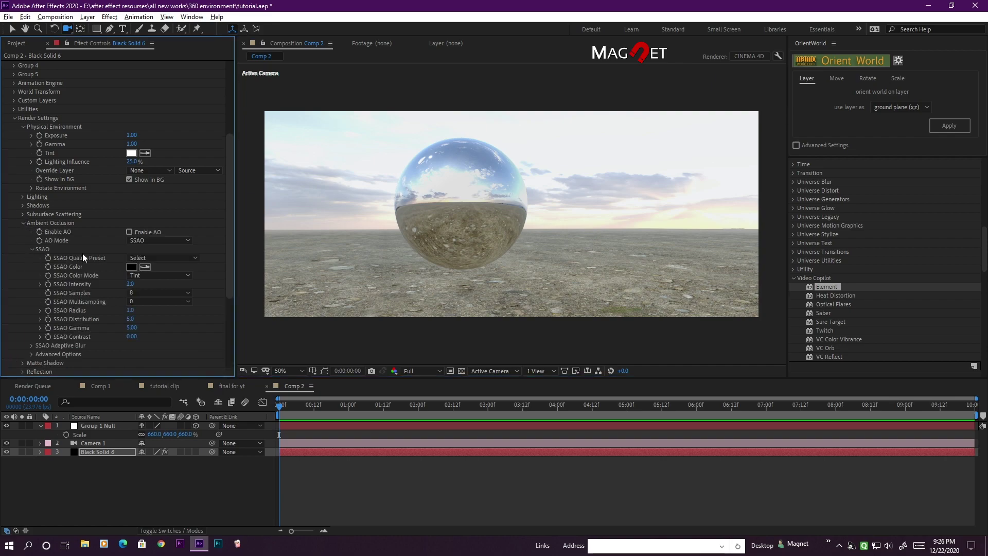
pyautogui.click(129, 232)
pyautogui.click(155, 239)
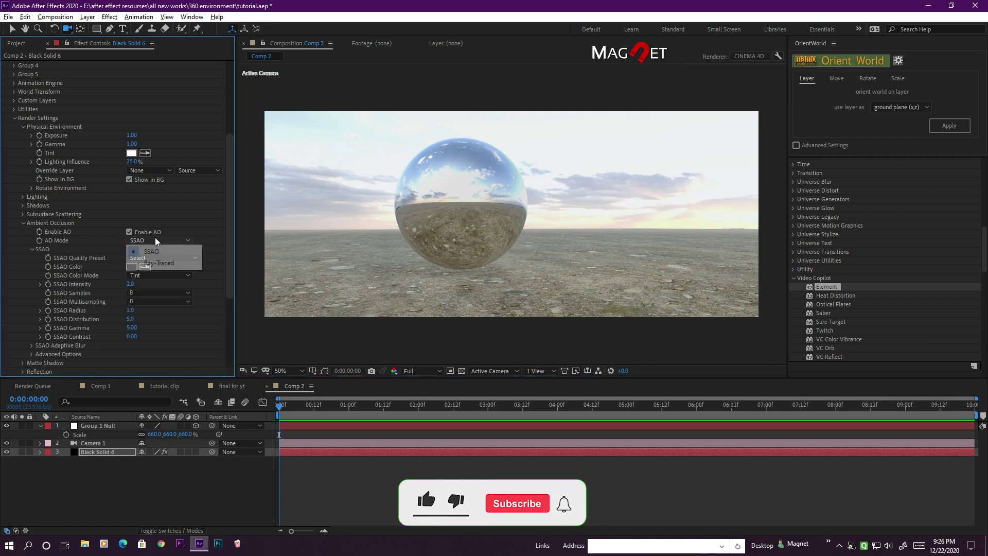
pyautogui.click(161, 263)
pyautogui.moveTo(489, 275); pyautogui.dragTo(576, 234)
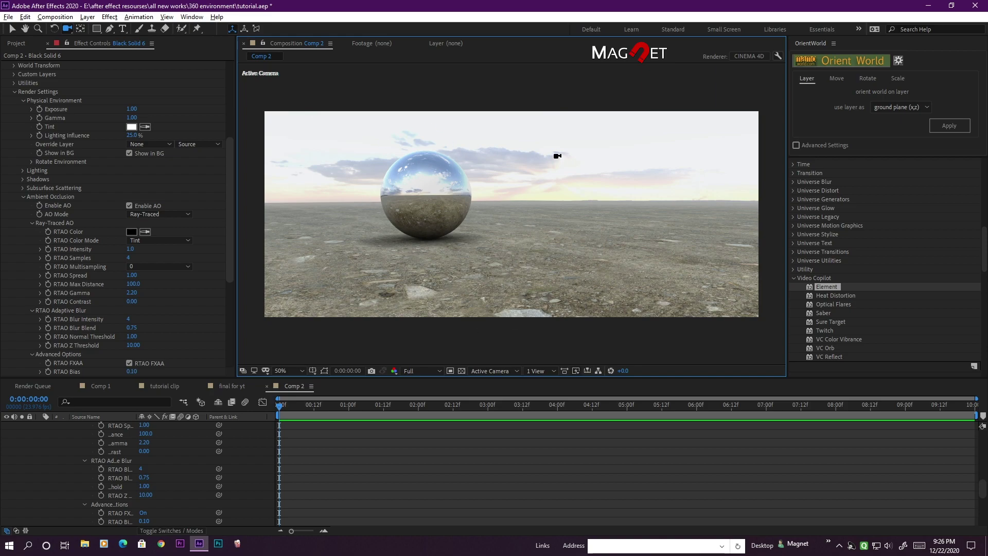
pyautogui.moveTo(590, 258); pyautogui.dragTo(638, 248)
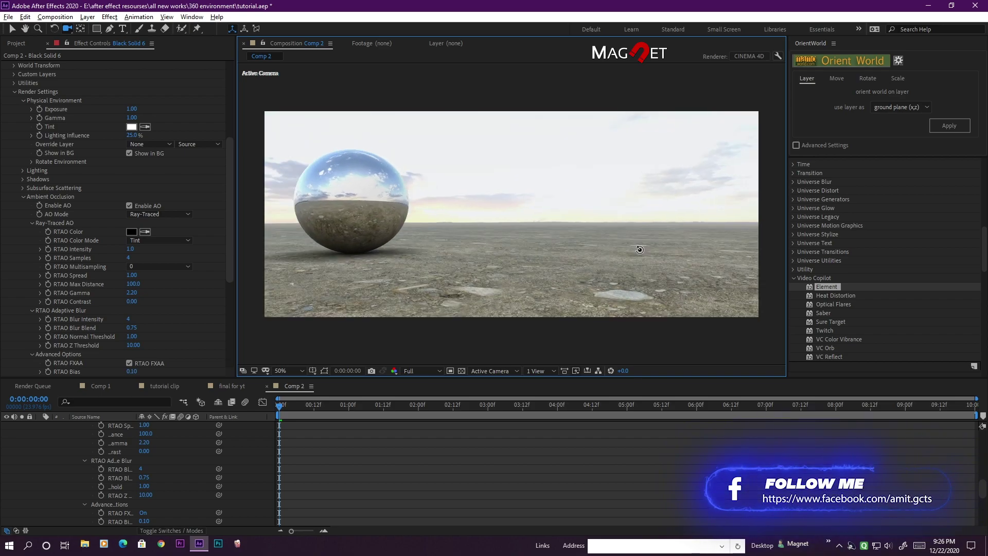
pyautogui.moveTo(503, 264); pyautogui.dragTo(539, 225)
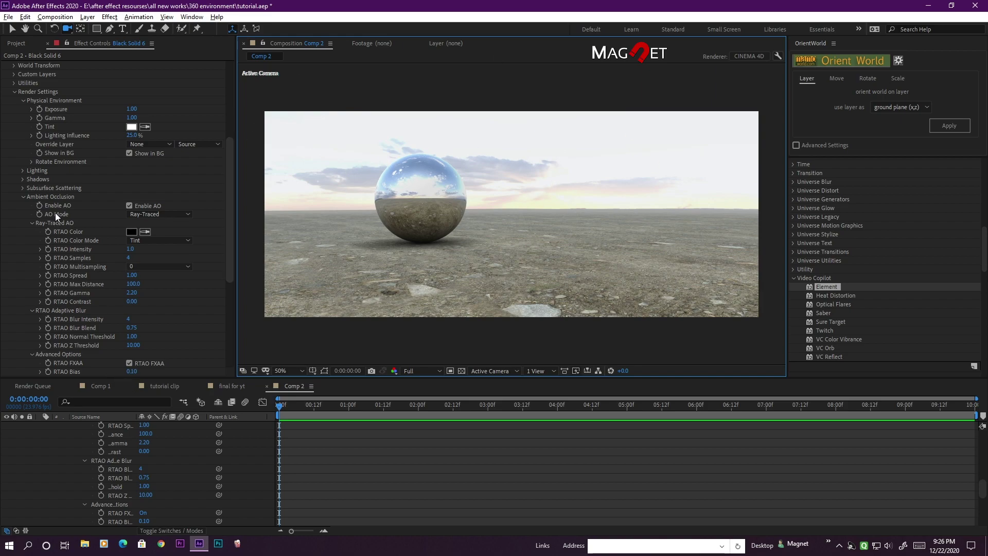
# Place Element's 2D position point on the sun in the sky at 1096, 306 and generate a 3D null there
pyautogui.scroll(6, 55, 215)
pyautogui.click(14, 256)
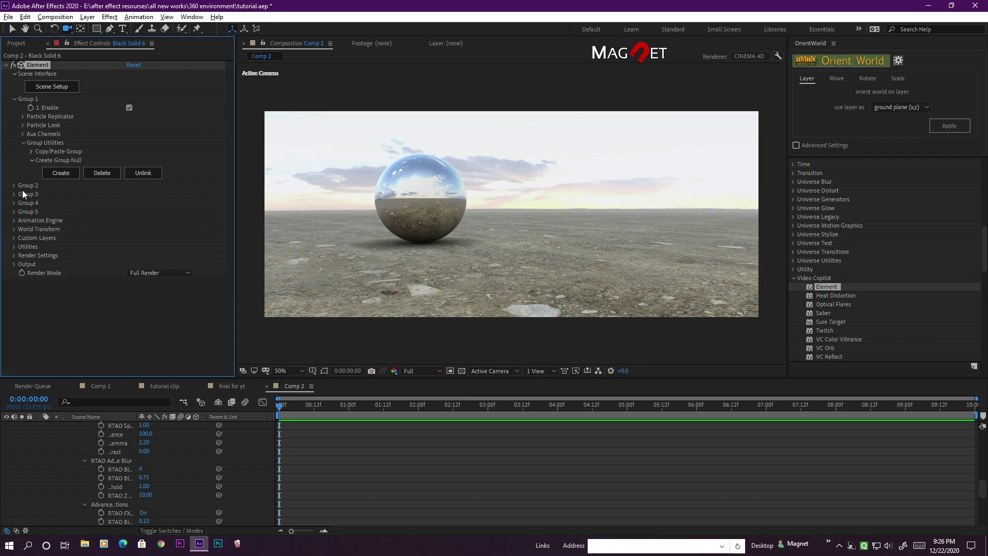
pyautogui.click(14, 246)
pyautogui.scroll(-1, 47, 205)
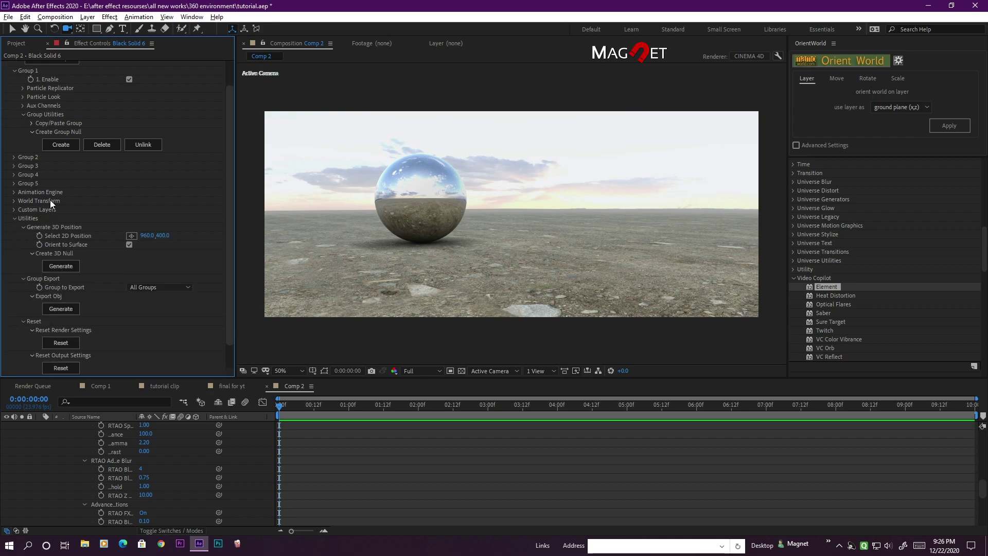
pyautogui.click(132, 236)
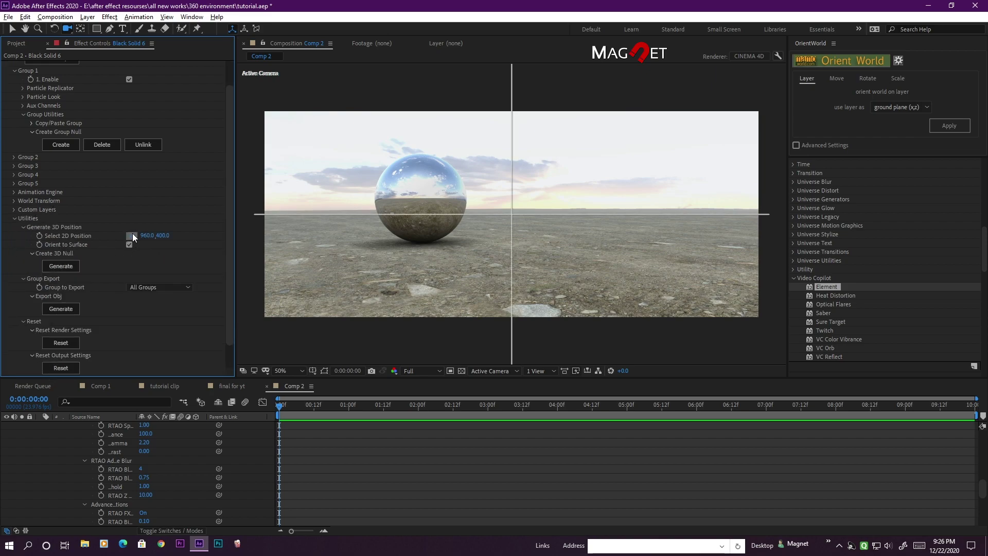
pyautogui.click(550, 194)
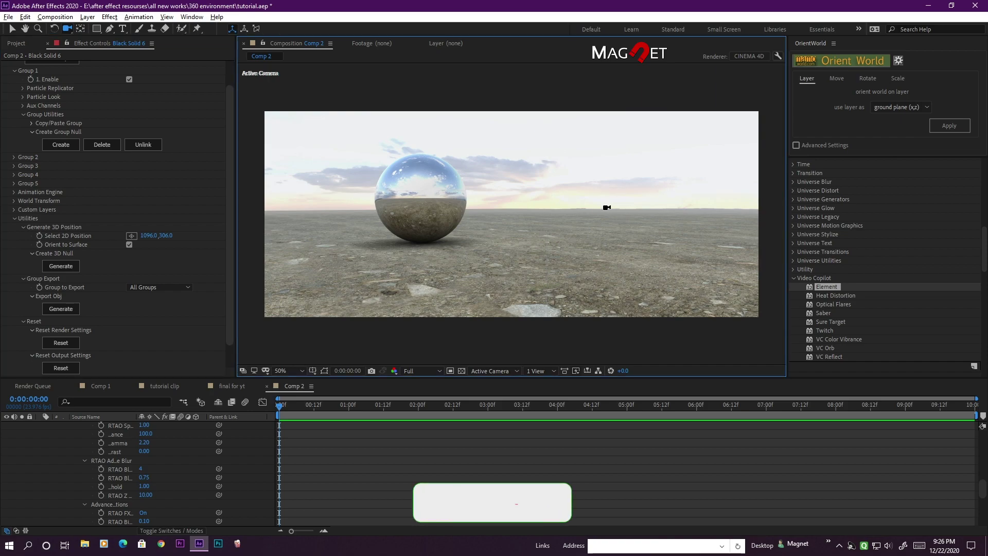
pyautogui.click(61, 267)
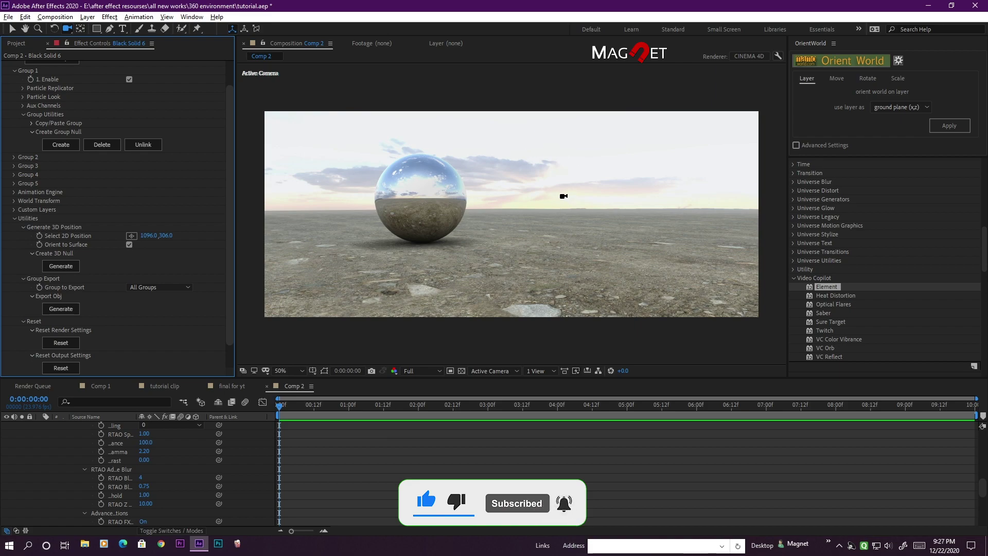
# Select the generated Element Position 1 null and collapse the expanded properties of the Group 1 Null and Black Solid 6 layers
pyautogui.hotkey('ctrl', 'a')
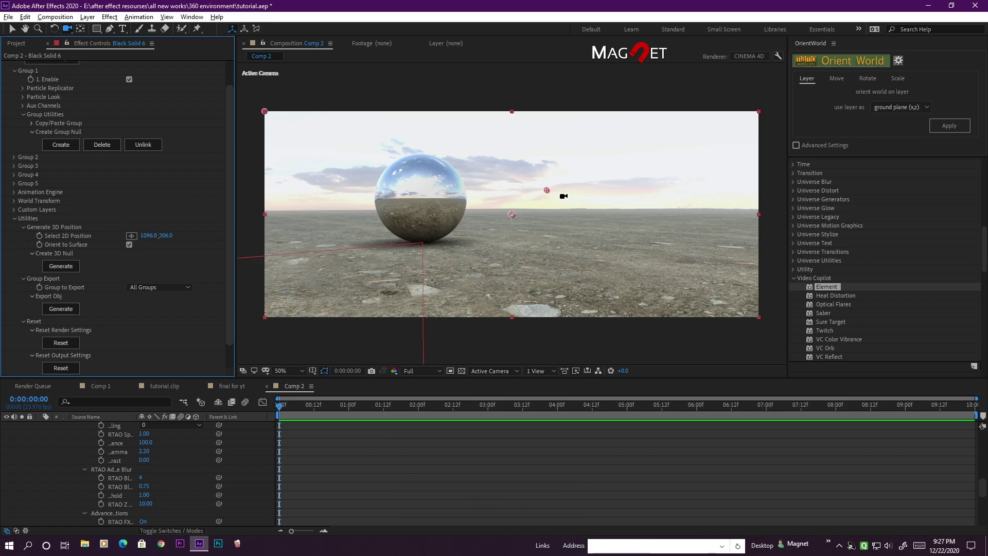
pyautogui.scroll(10, 77, 458)
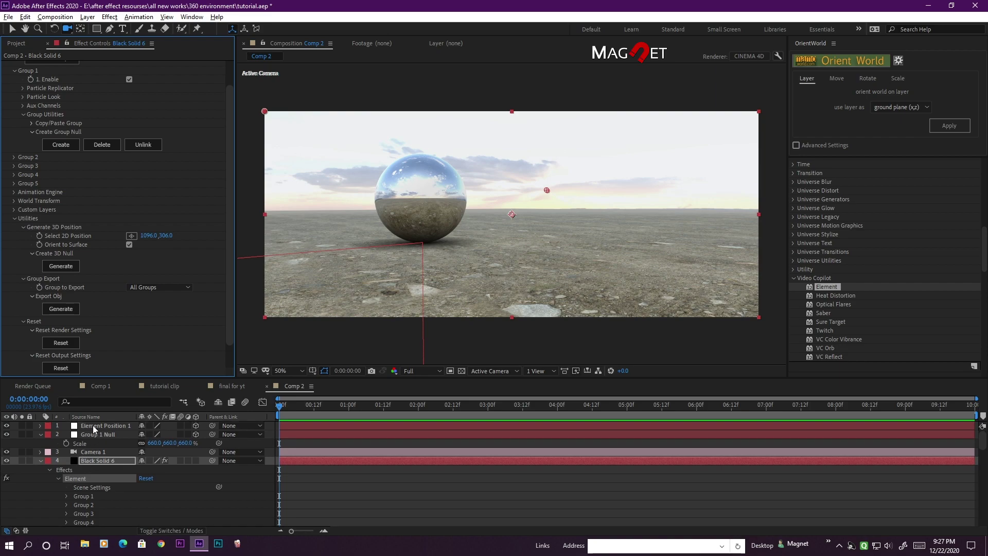
pyautogui.click(94, 425)
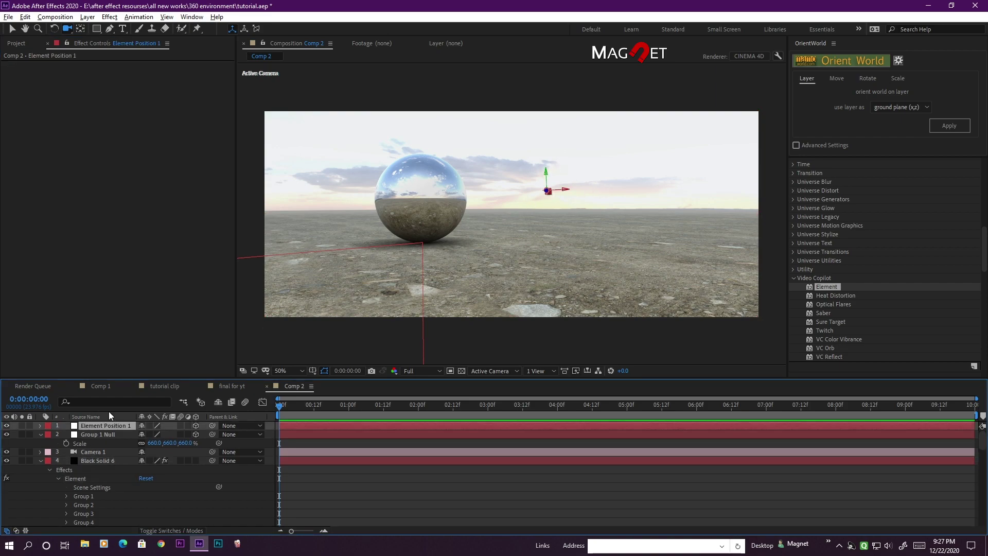
pyautogui.click(40, 434)
pyautogui.click(41, 452)
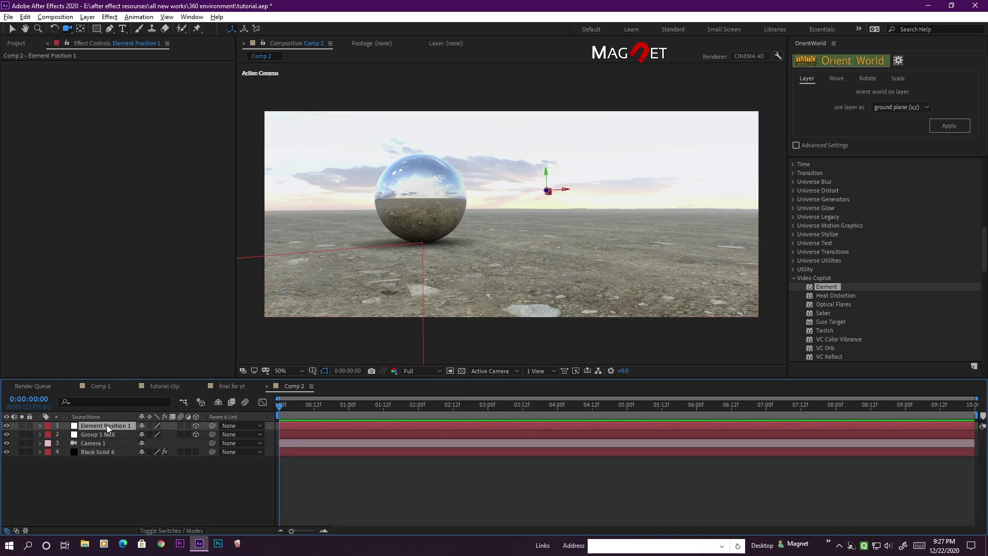
# Add a shadow-casting spot light with 164% intensity, a 150° cone angle and Inverse Square Clamped falloff
pyautogui.click(87, 17)
pyautogui.moveTo(92, 24)
pyautogui.click(280, 48)
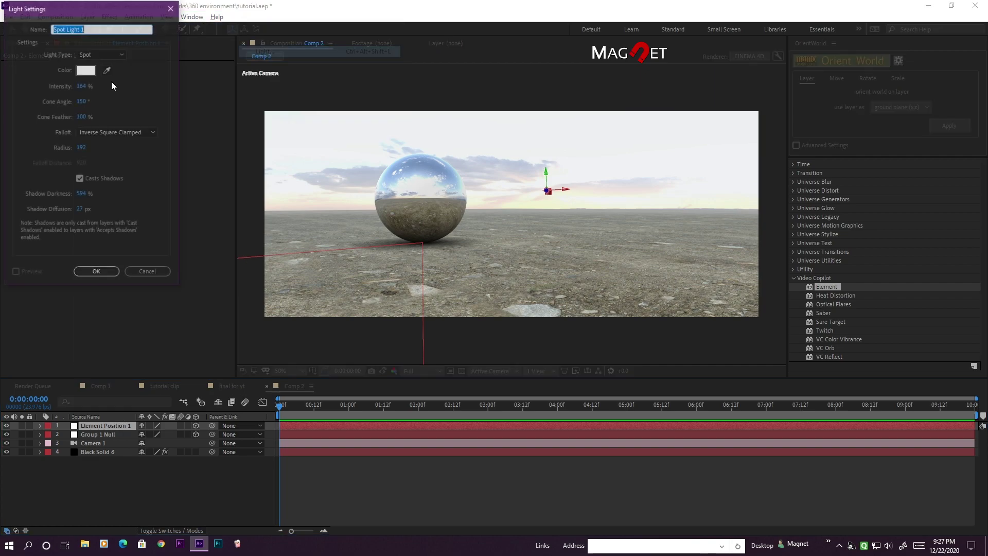
pyautogui.click(103, 272)
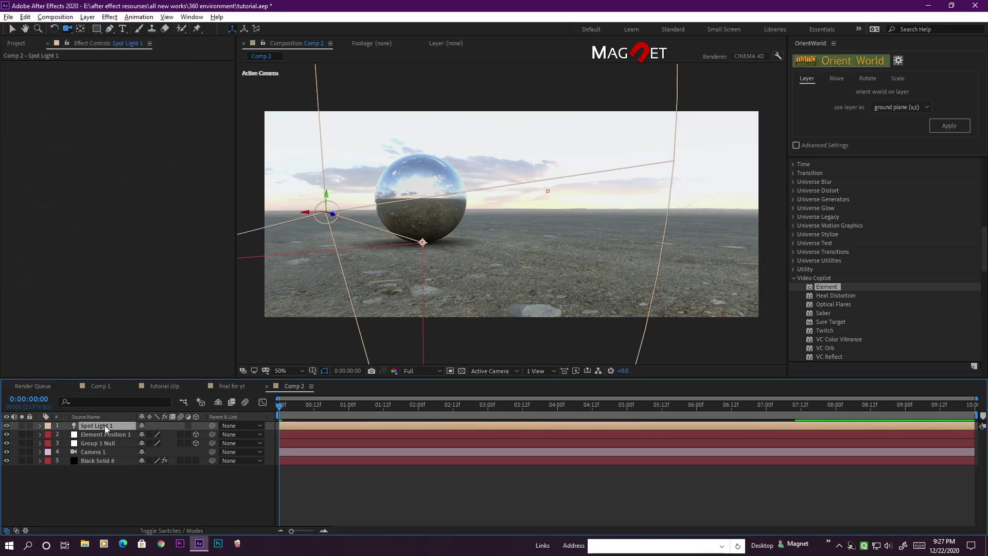
# Reveal the positions of the spot light and the Element Position 1 null and copy the null's X value, -8698.6, to the light
pyautogui.press('p')
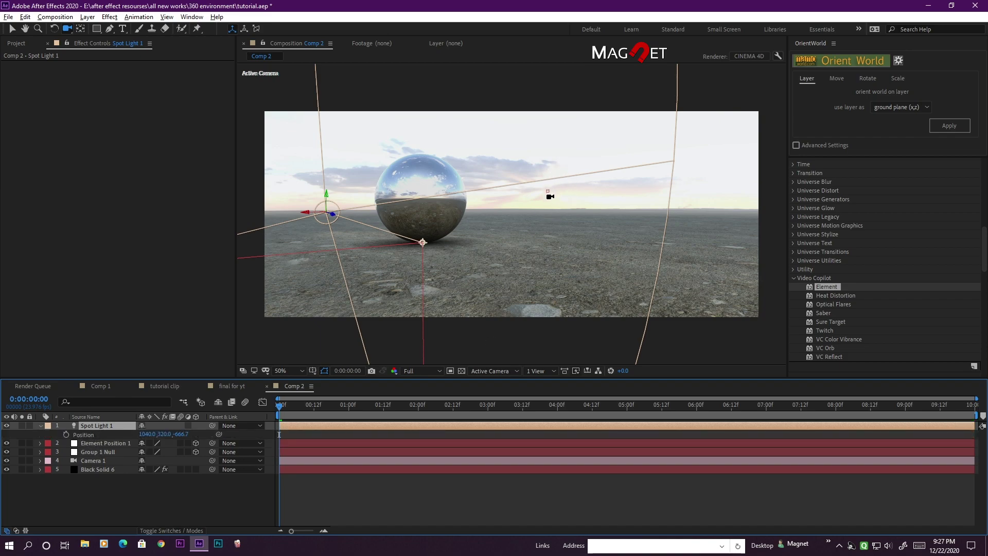
pyautogui.click(99, 443)
pyautogui.press('p')
pyautogui.click(149, 452)
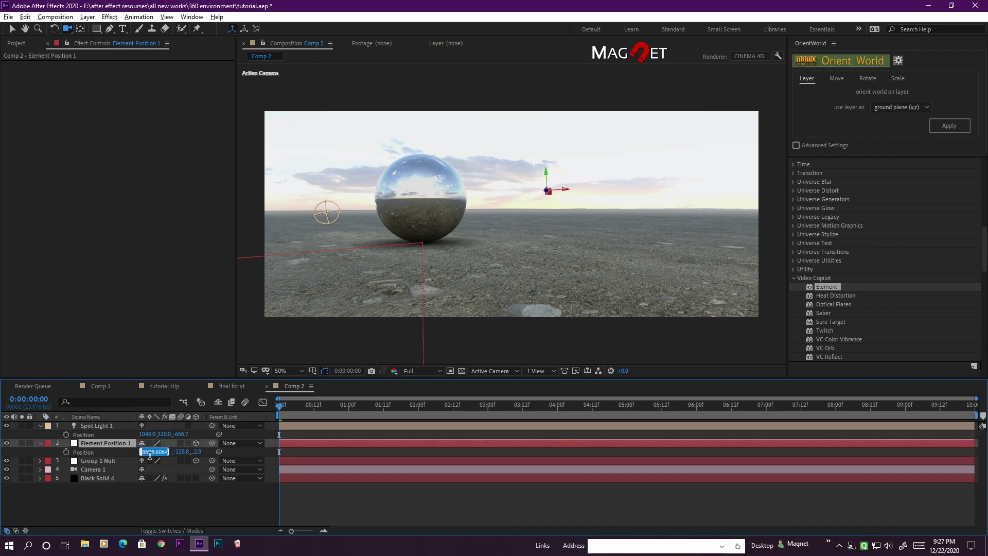
pyautogui.click(149, 435)
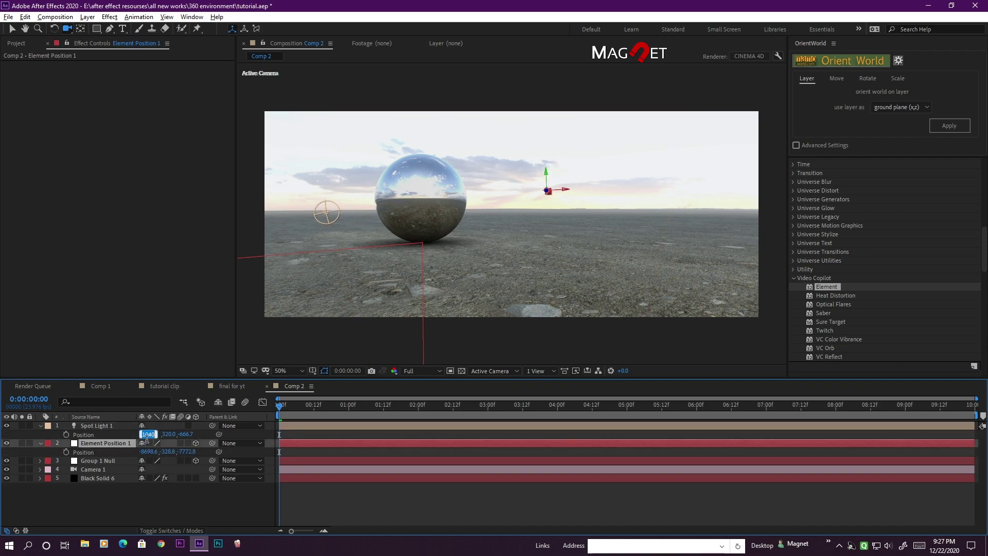
pyautogui.press('Return')
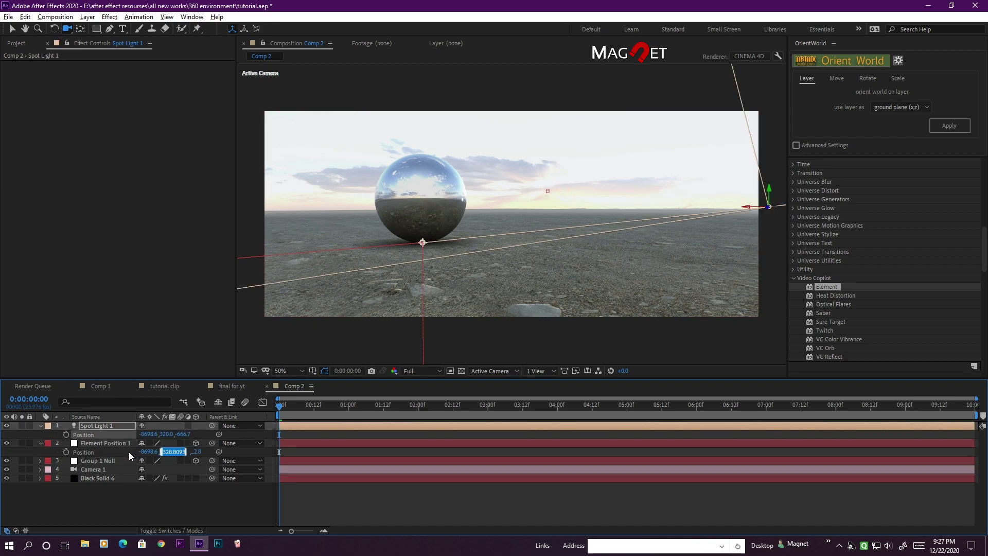
# Match the spot light's Y and Z position to the Element Position 1 null with -328.8 and -7772.8
pyautogui.click(172, 440)
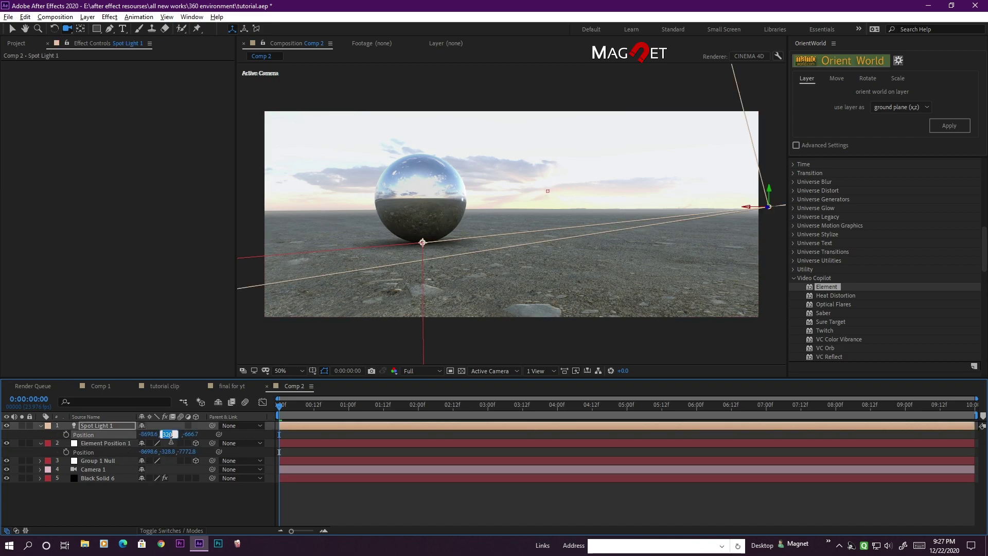
pyautogui.click(186, 452)
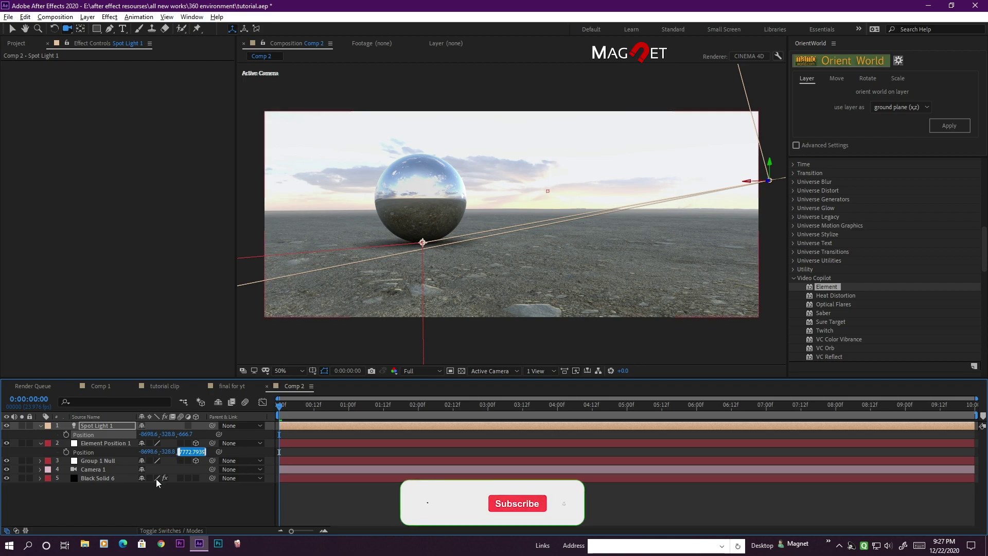
pyautogui.click(189, 435)
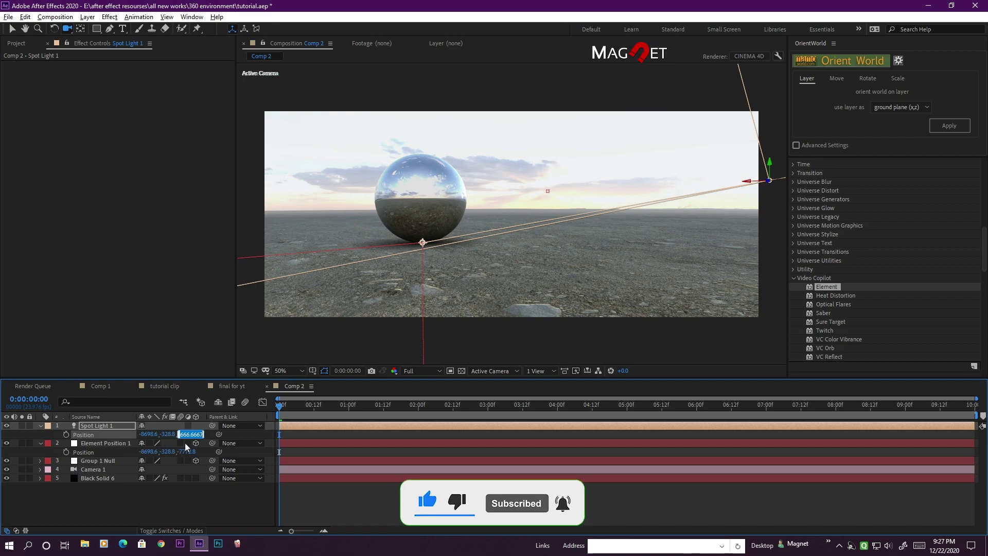
pyautogui.write('-7772.8')
pyautogui.click(197, 497)
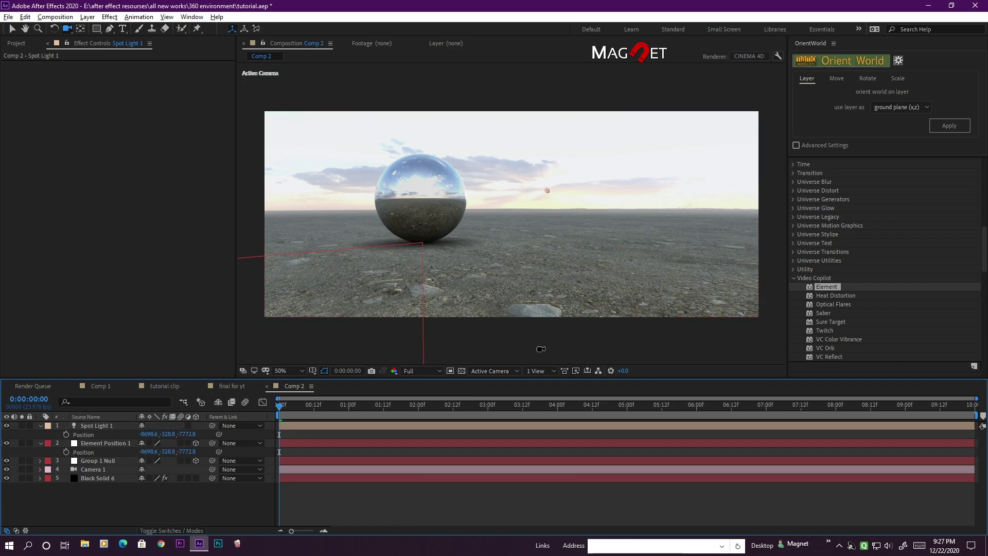
# Enable shadows in the Element render settings of Black Solid 6 and set the Shadow Mode to Ray-Traced
pyautogui.moveTo(562, 244); pyautogui.dragTo(613, 254)
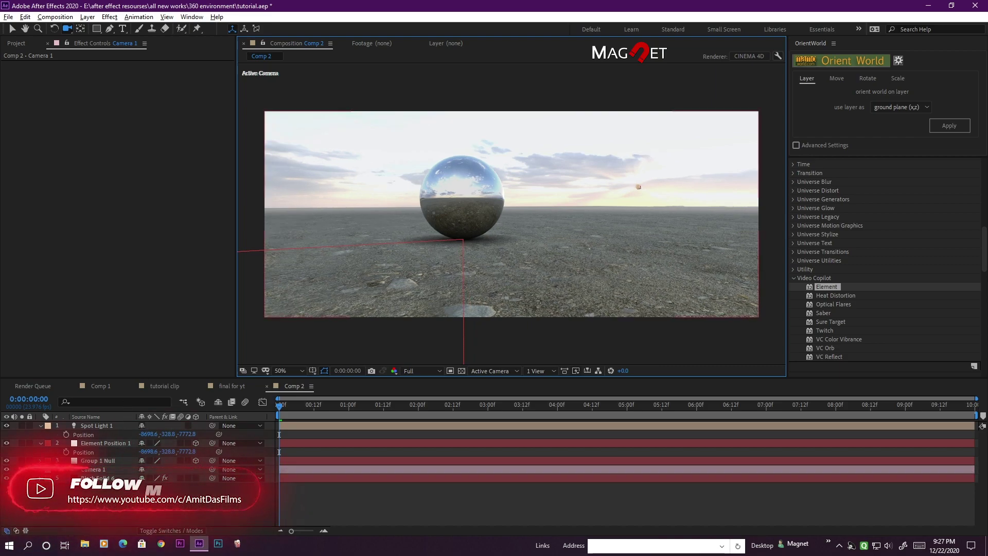
pyautogui.click(97, 478)
pyautogui.click(15, 191)
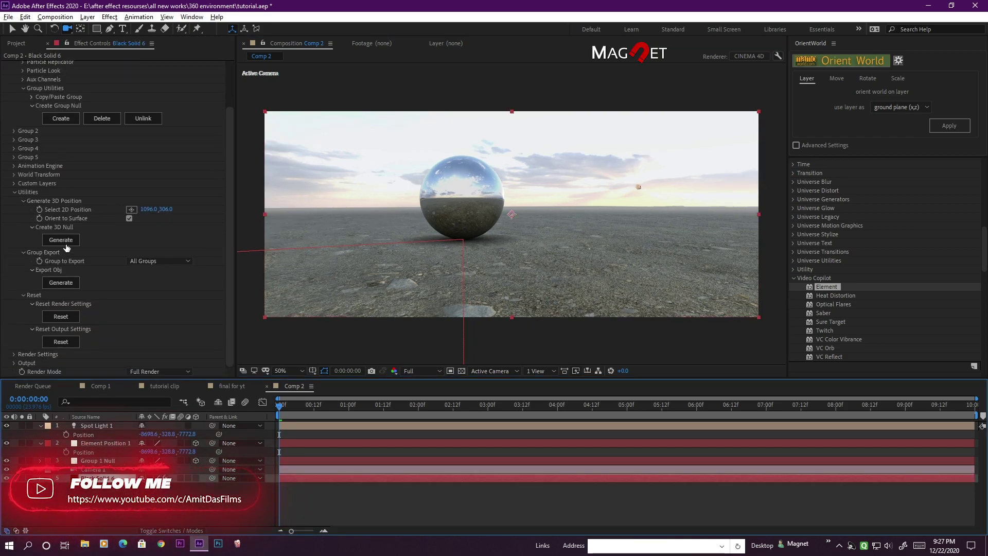
pyautogui.click(14, 192)
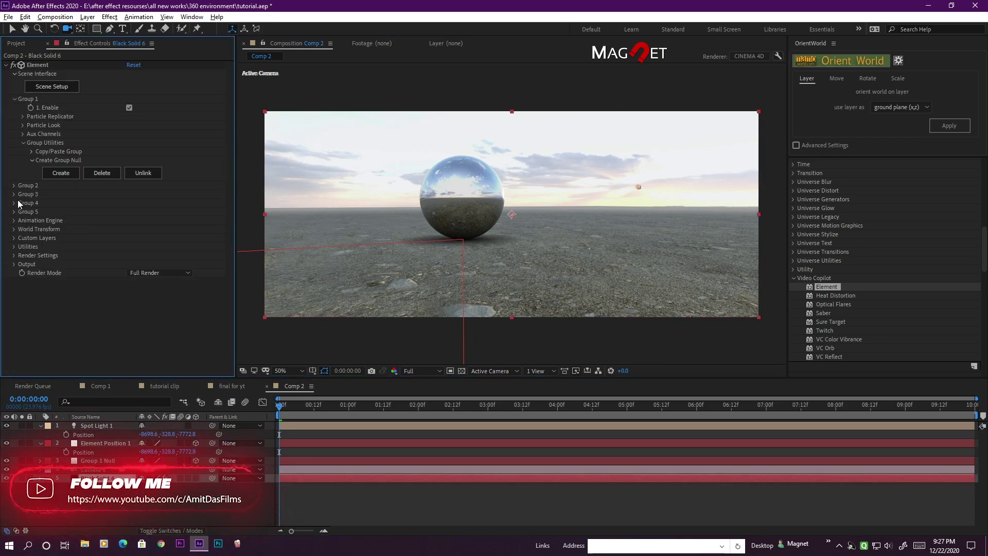
pyautogui.click(15, 255)
pyautogui.click(129, 162)
pyautogui.click(154, 170)
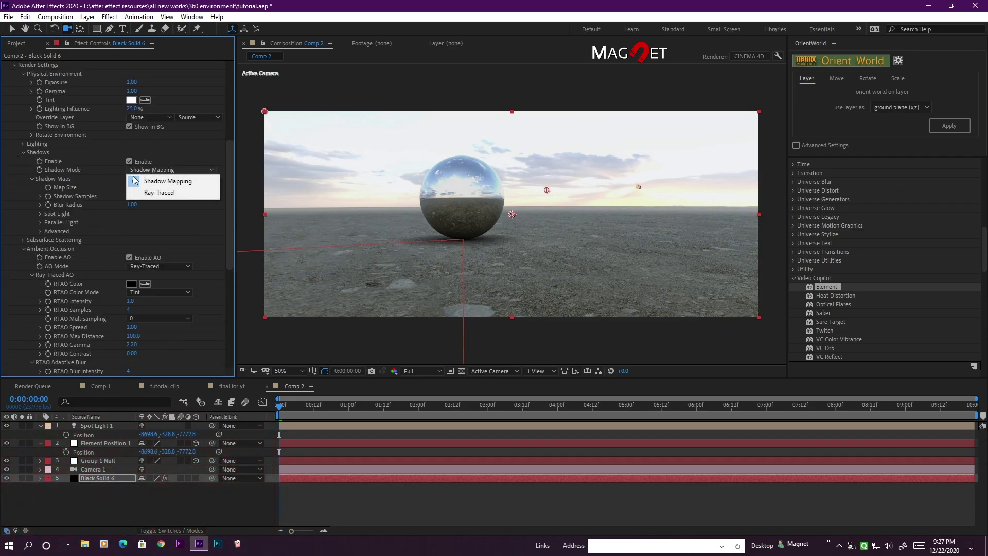
pyautogui.click(159, 192)
# Examine the sphere's ground shadow, reflections and surrounding environment from several camera angles
pyautogui.moveTo(395, 279); pyautogui.dragTo(357, 238)
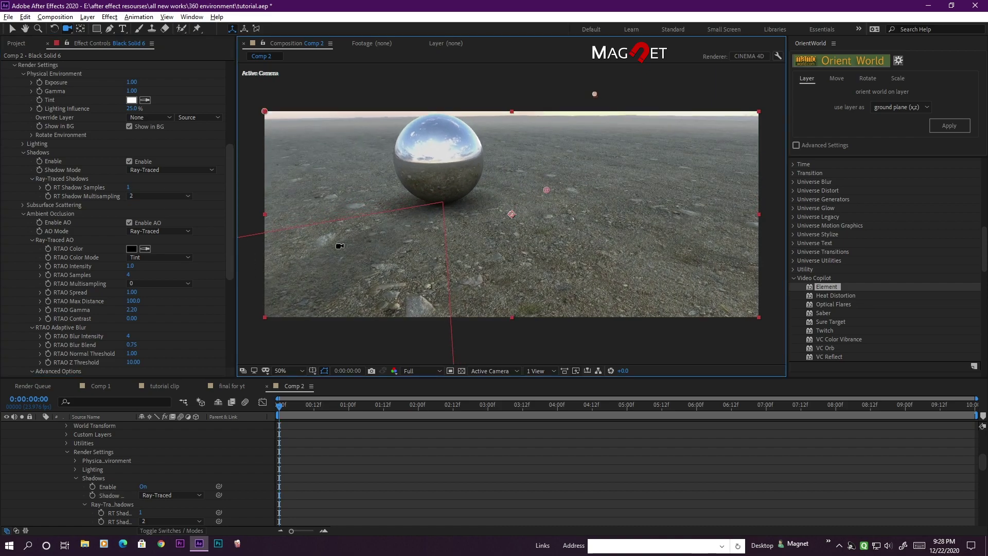
pyautogui.moveTo(547, 263); pyautogui.dragTo(613, 230)
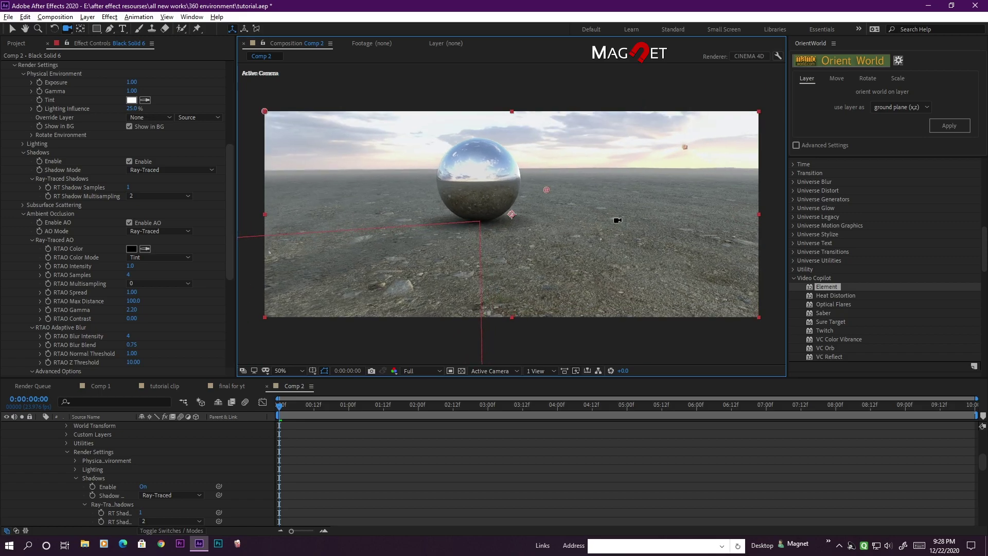
pyautogui.moveTo(434, 266); pyautogui.dragTo(441, 175)
pyautogui.moveTo(420, 265); pyautogui.dragTo(475, 251)
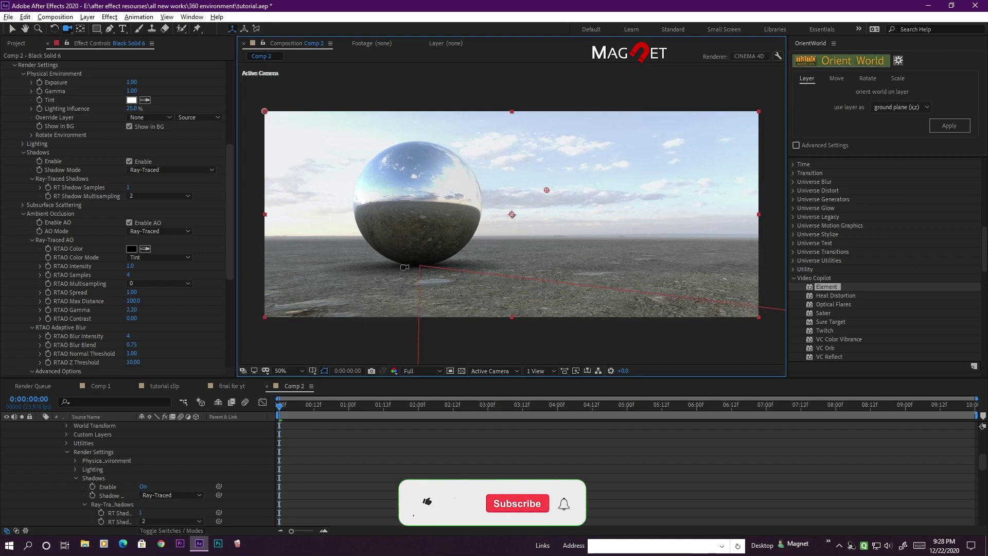
pyautogui.moveTo(414, 221); pyautogui.dragTo(522, 268)
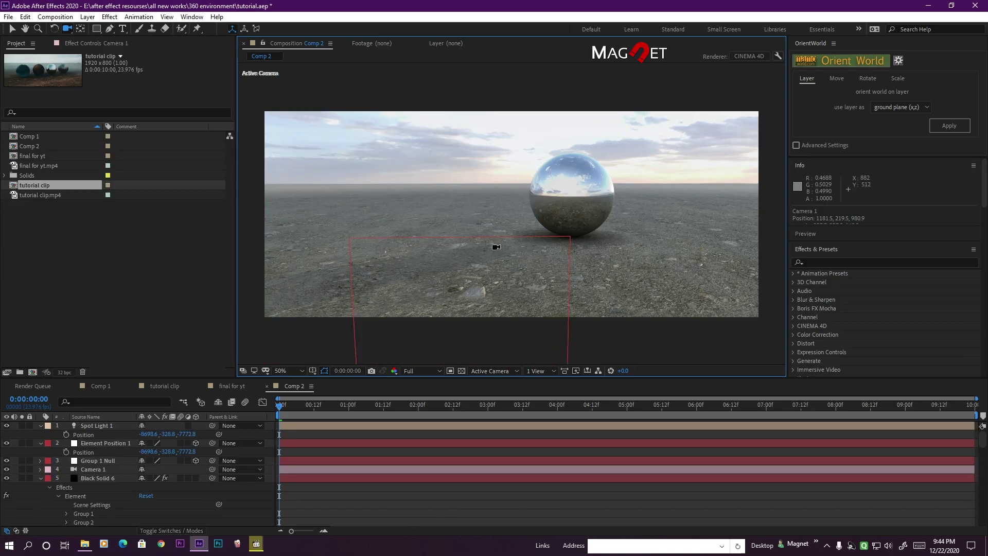
pyautogui.moveTo(469, 242); pyautogui.dragTo(512, 247)
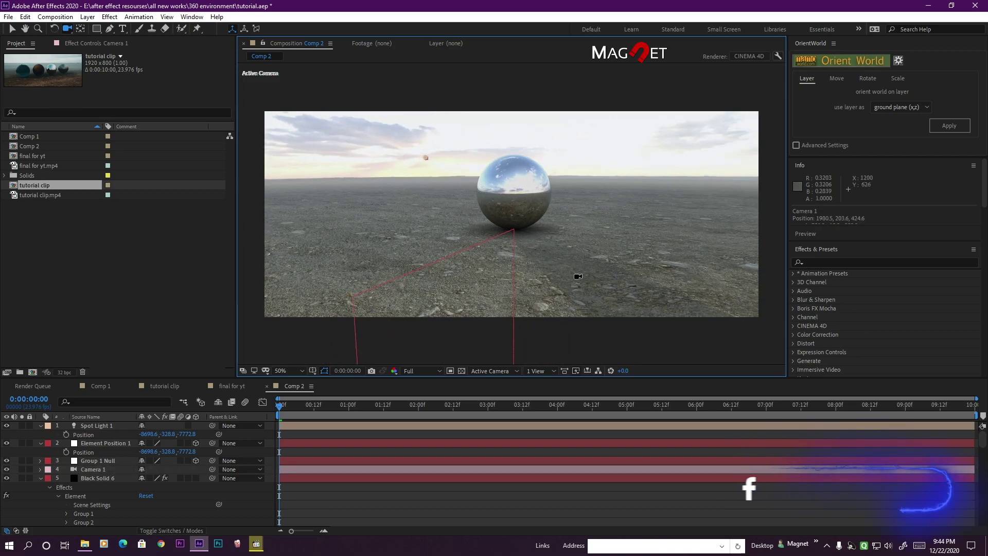
pyautogui.moveTo(564, 271); pyautogui.dragTo(537, 251)
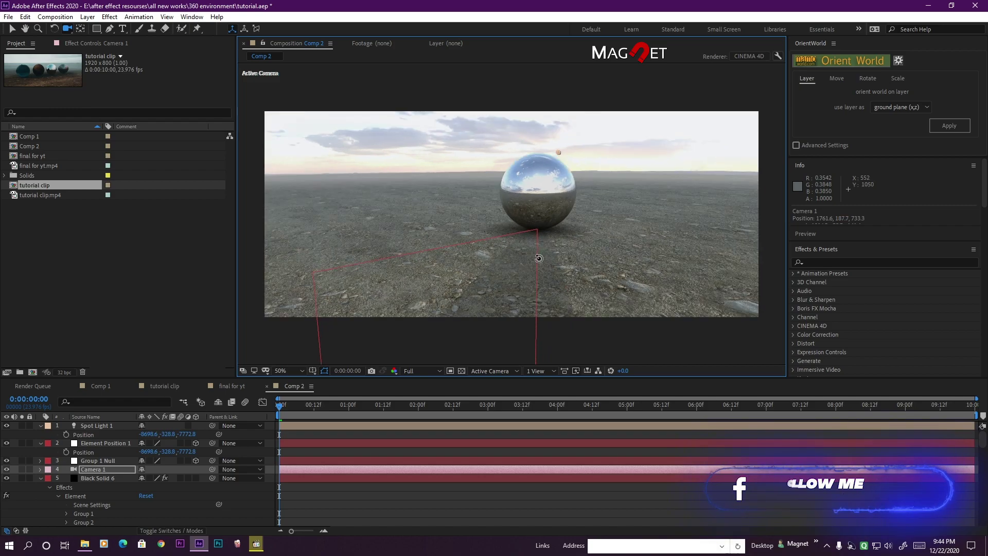
pyautogui.moveTo(490, 274); pyautogui.dragTo(517, 270)
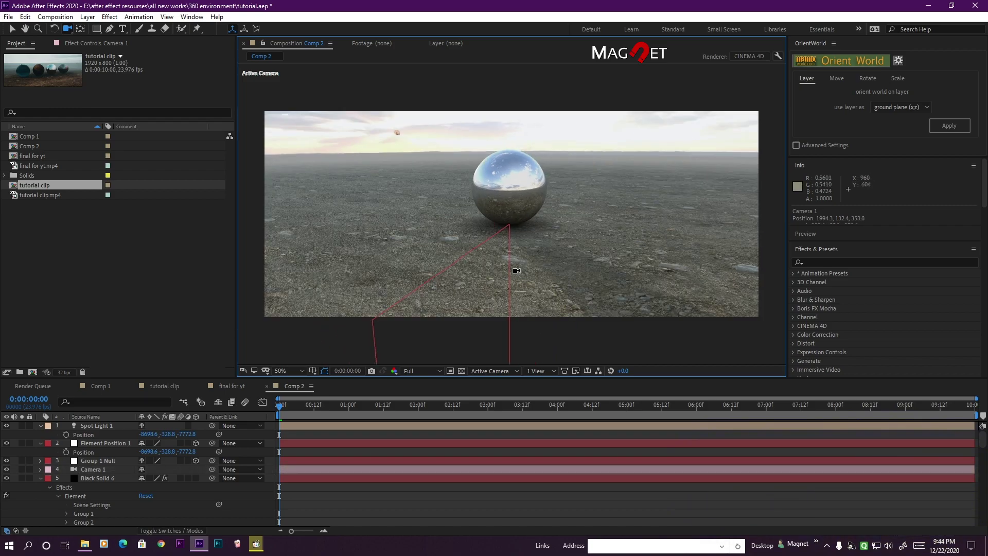